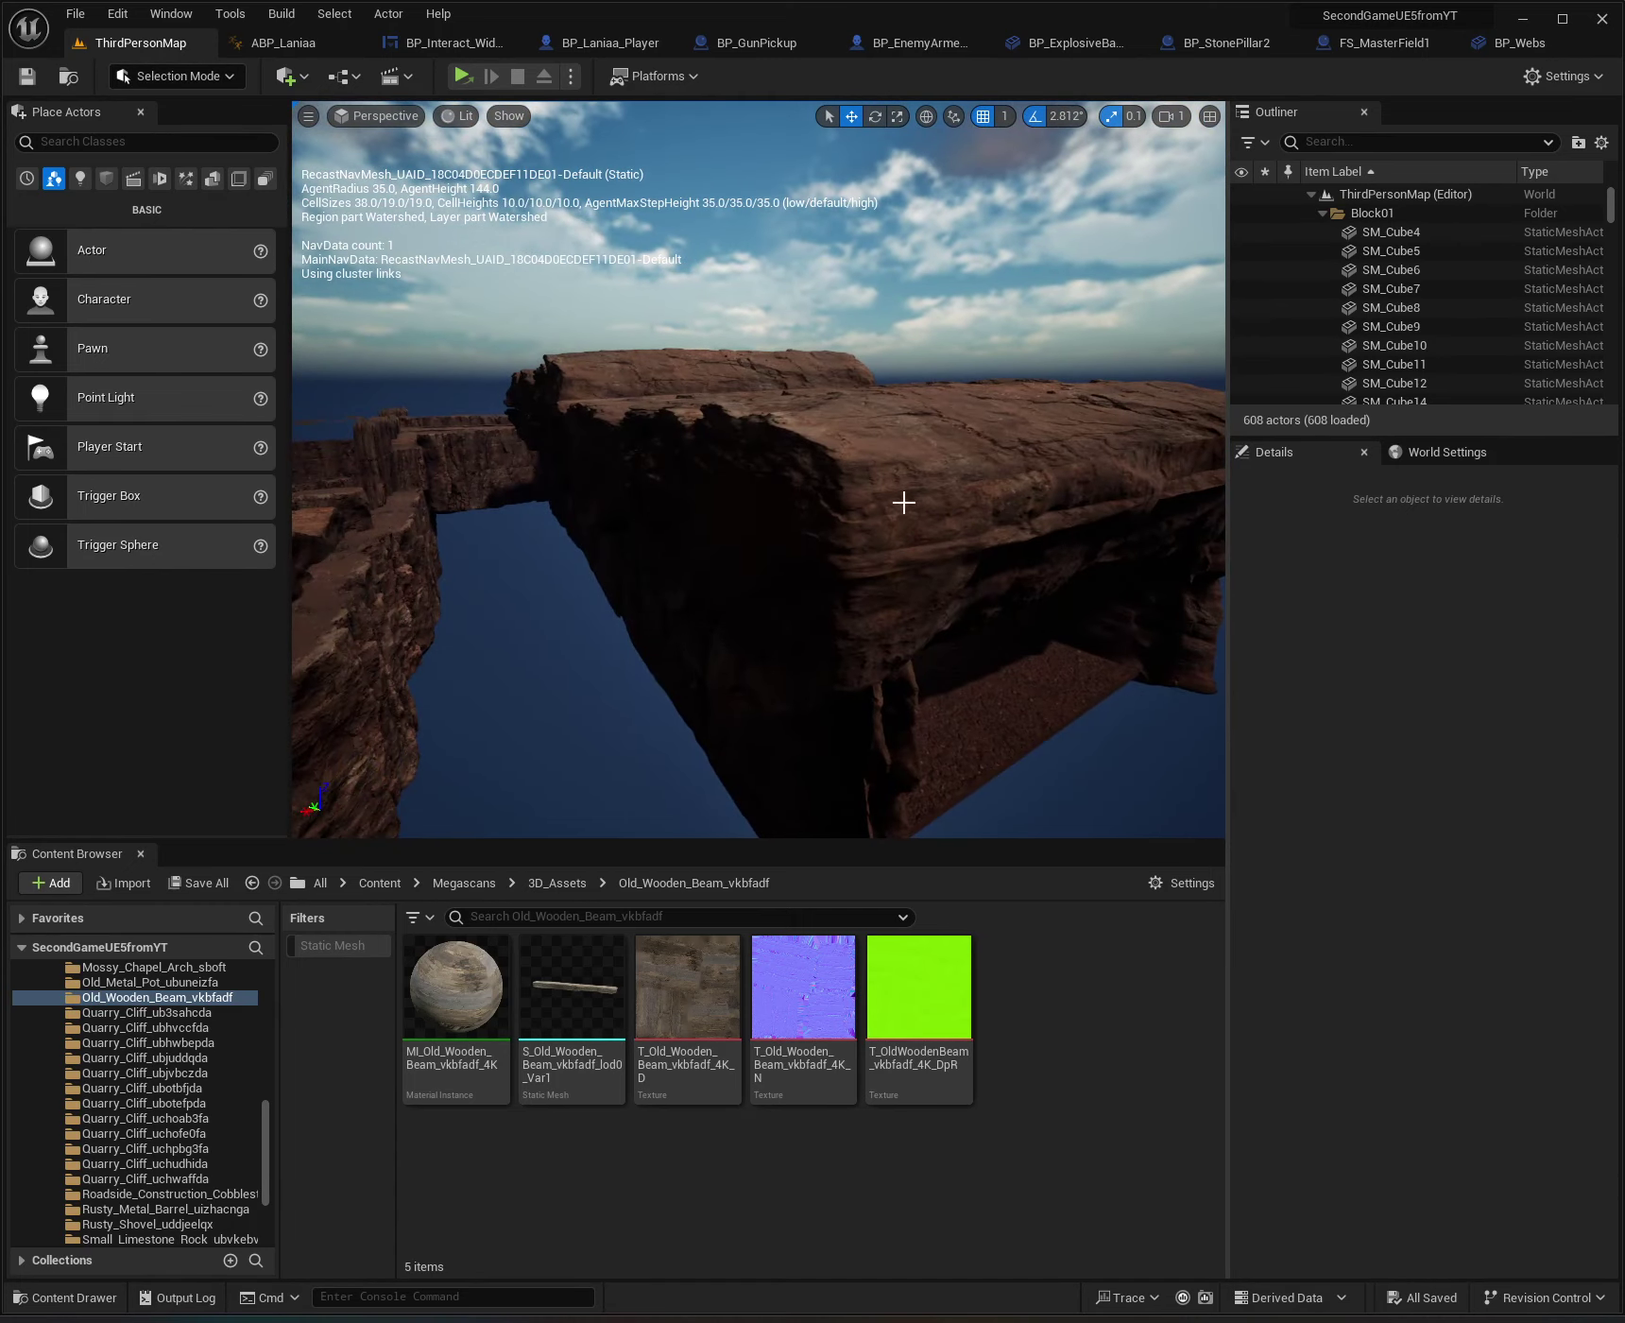
Examine the red-lit cave interior and inspect the settings of the point light hanging in the rock passage.
{"action": "right_click_drag", "start_coordinate": [903, 501], "coordinate": [903, 501]}
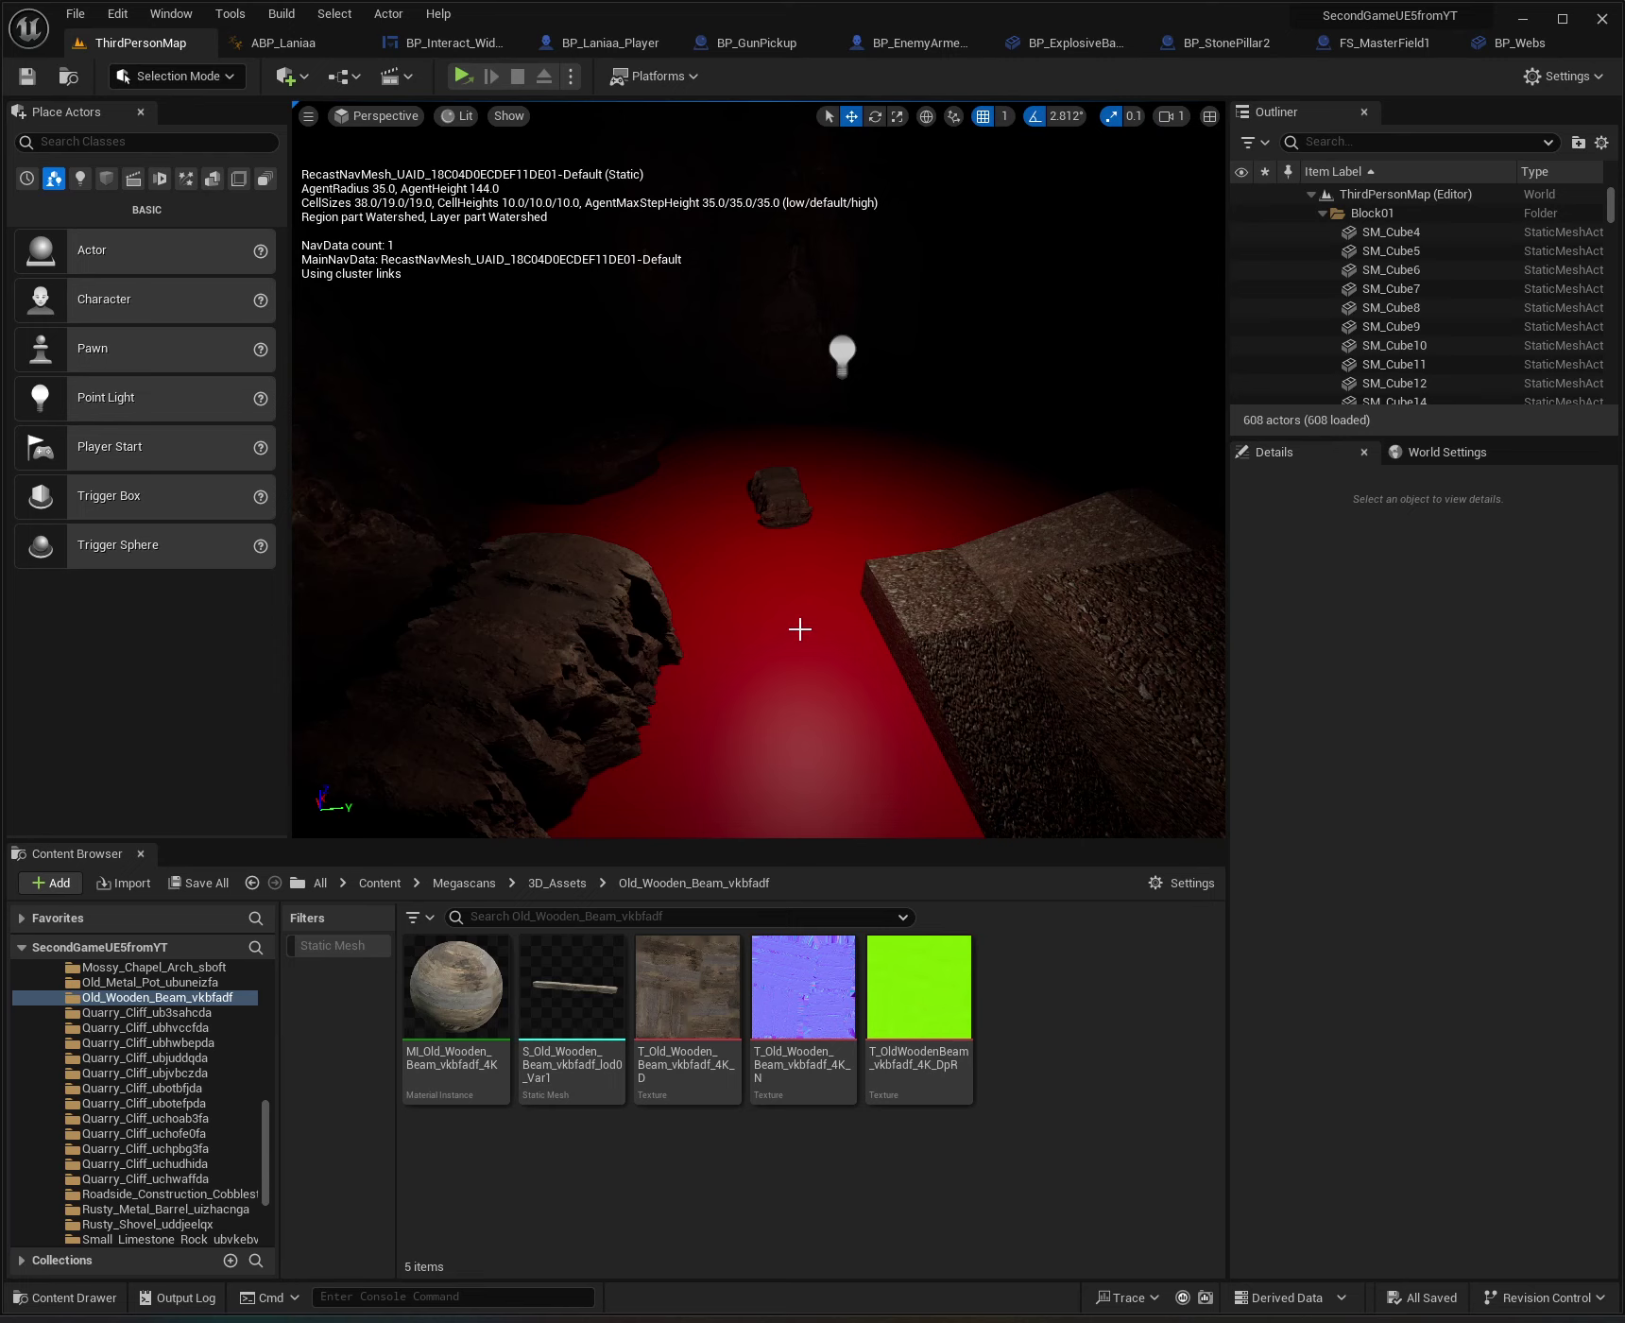
{"action": "right_click_drag", "start_coordinate": [800, 629], "coordinate": [800, 628]}
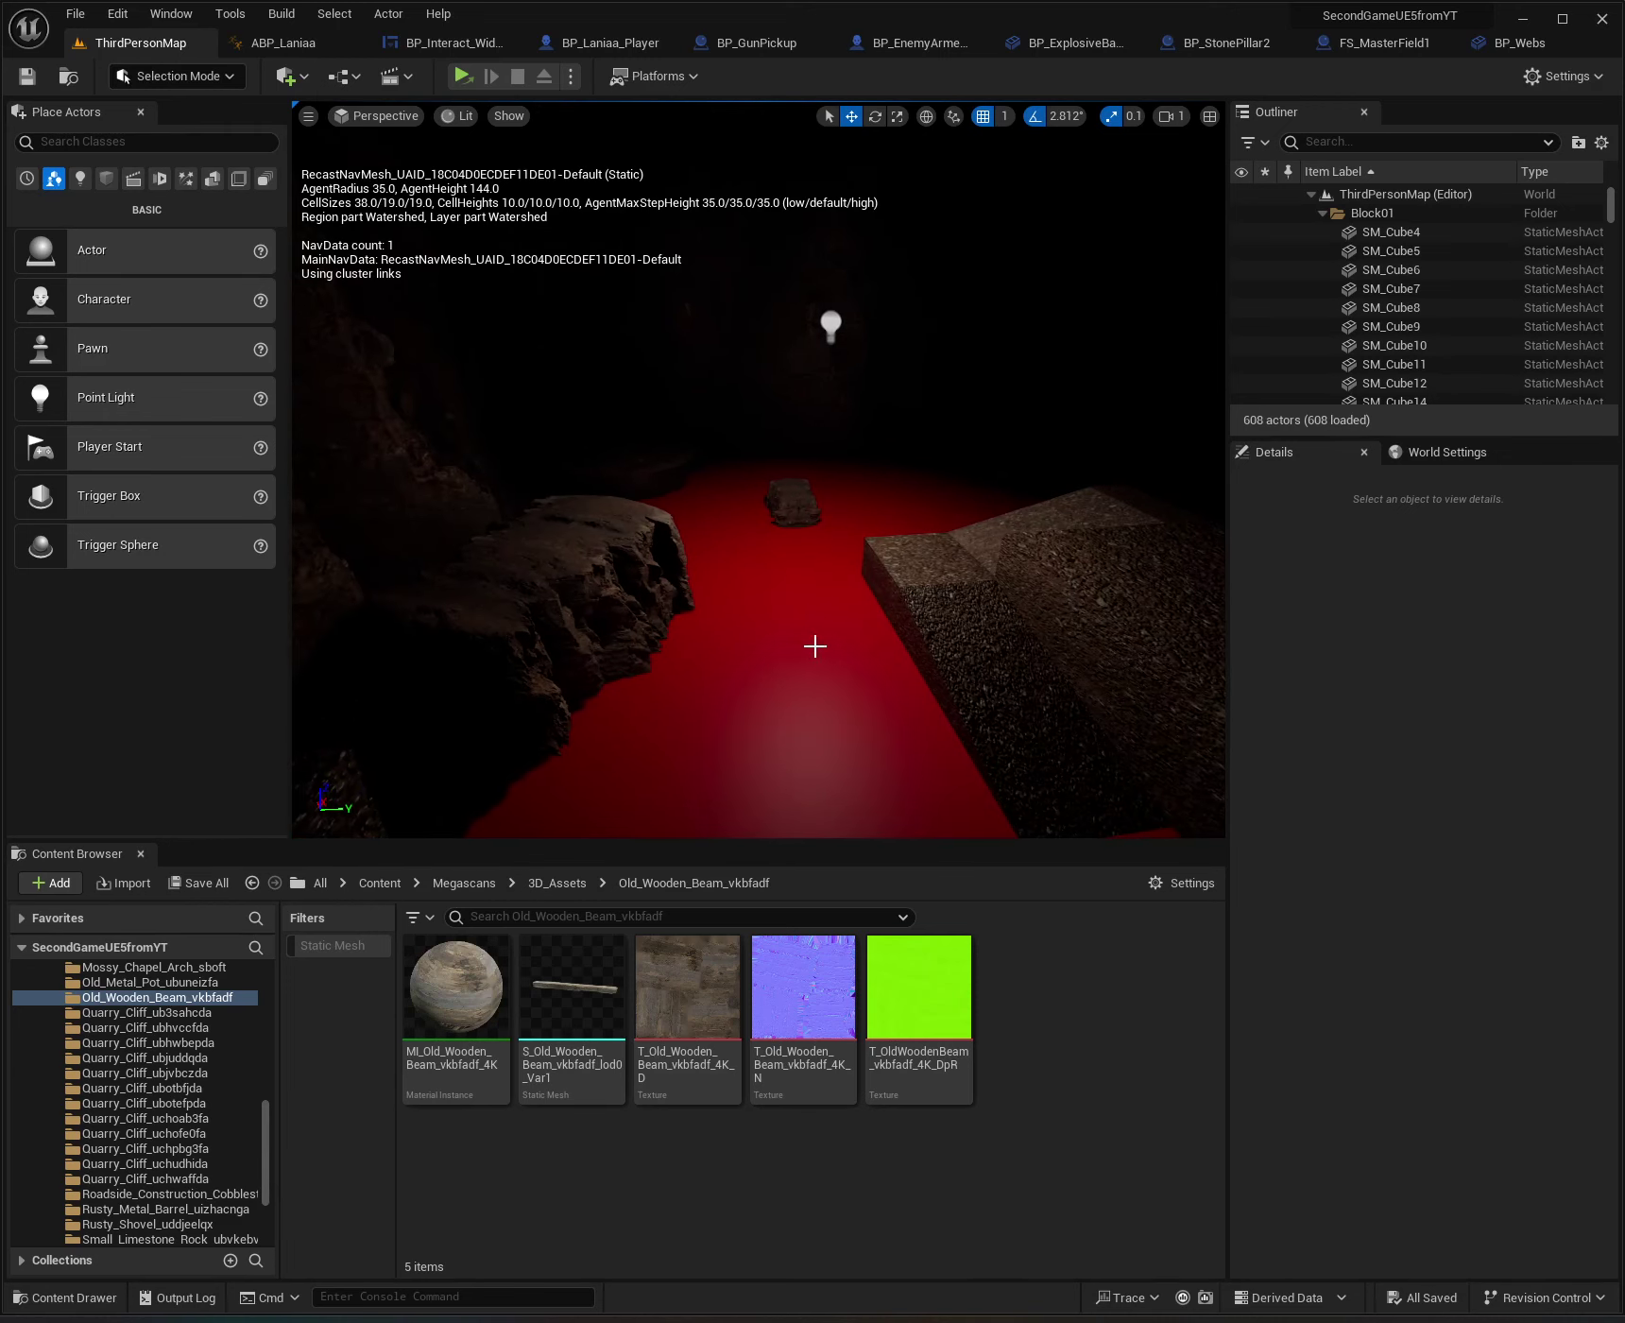
{"action": "right_click_drag", "start_coordinate": [1013, 564], "coordinate": [858, 530]}
{"action": "left_click", "coordinate": [838, 513]}
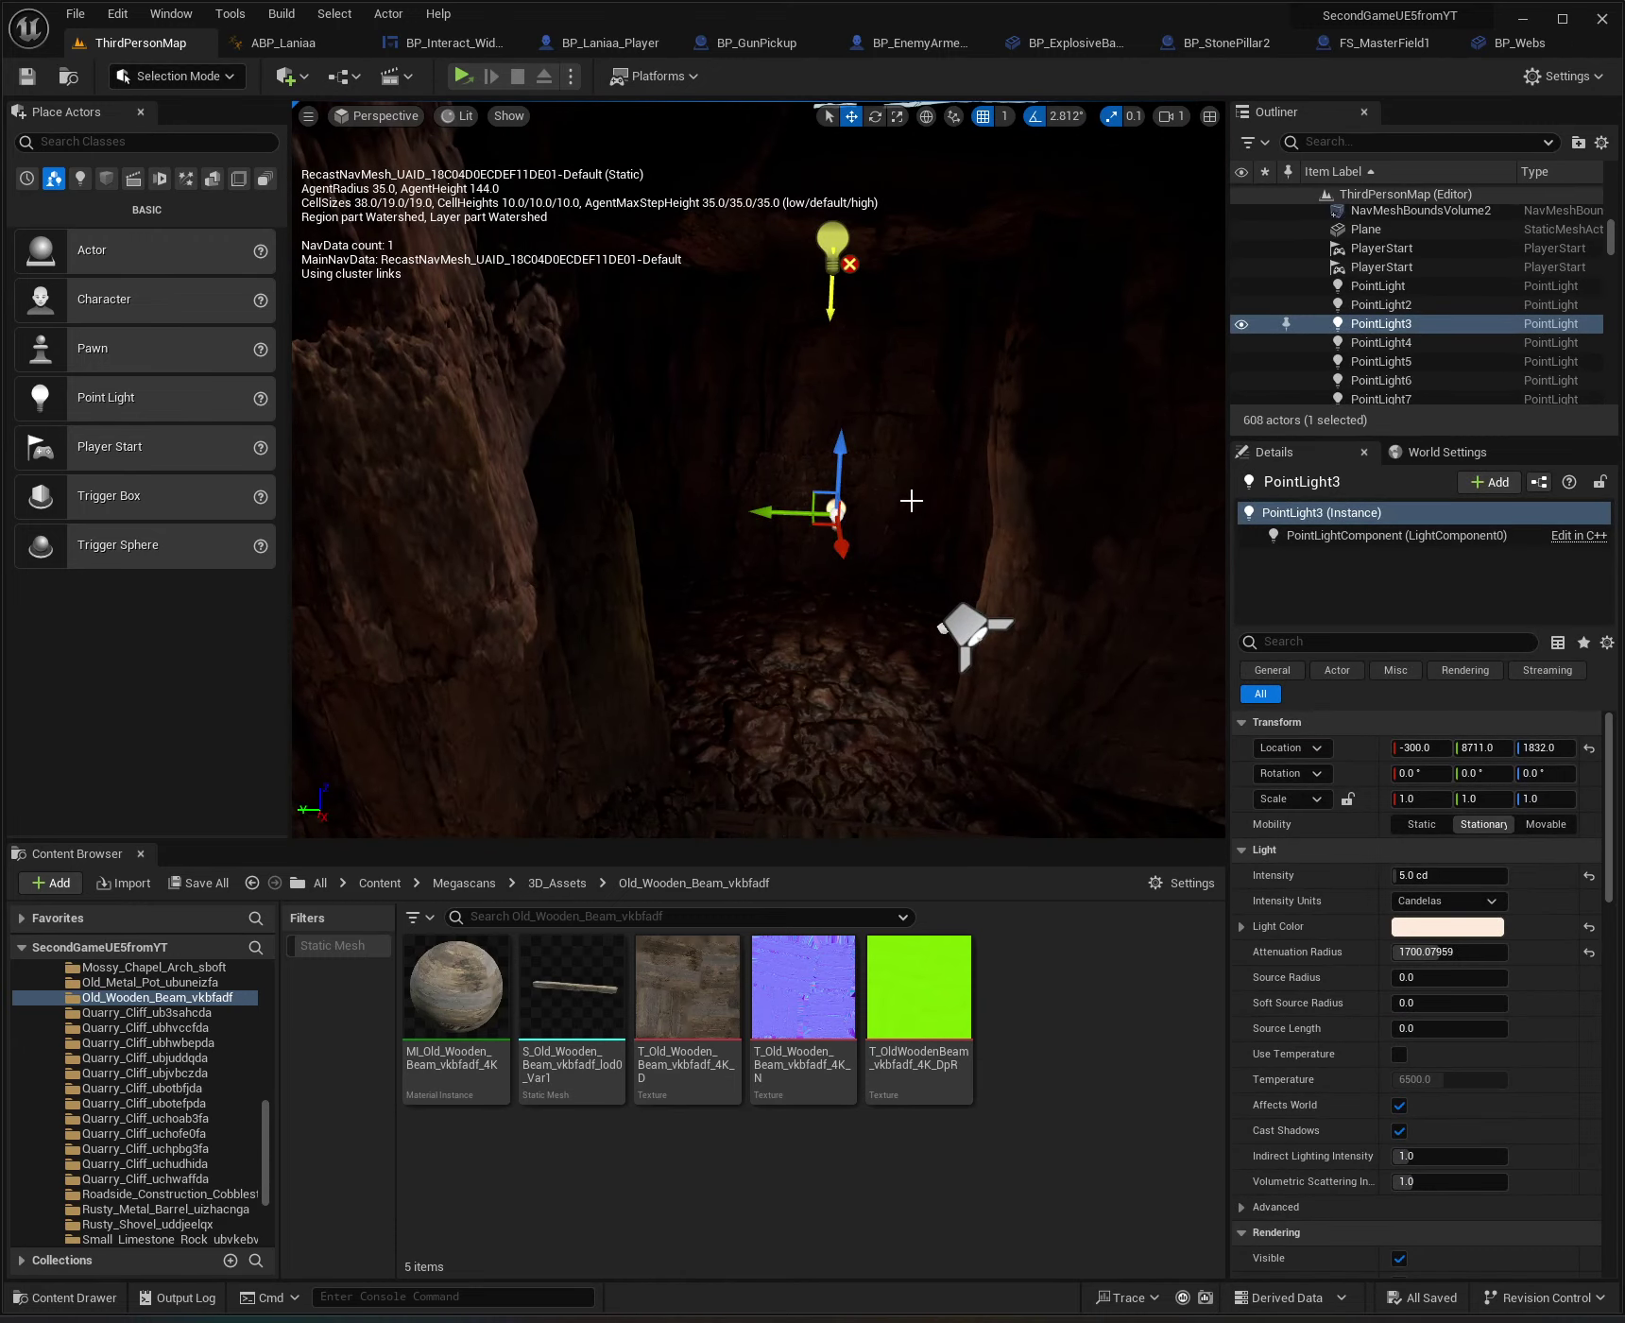
{"action": "left_click", "coordinate": [965, 628]}
{"action": "right_click_drag", "start_coordinate": [1003, 526], "coordinate": [1003, 526]}
{"action": "left_click", "coordinate": [827, 554]}
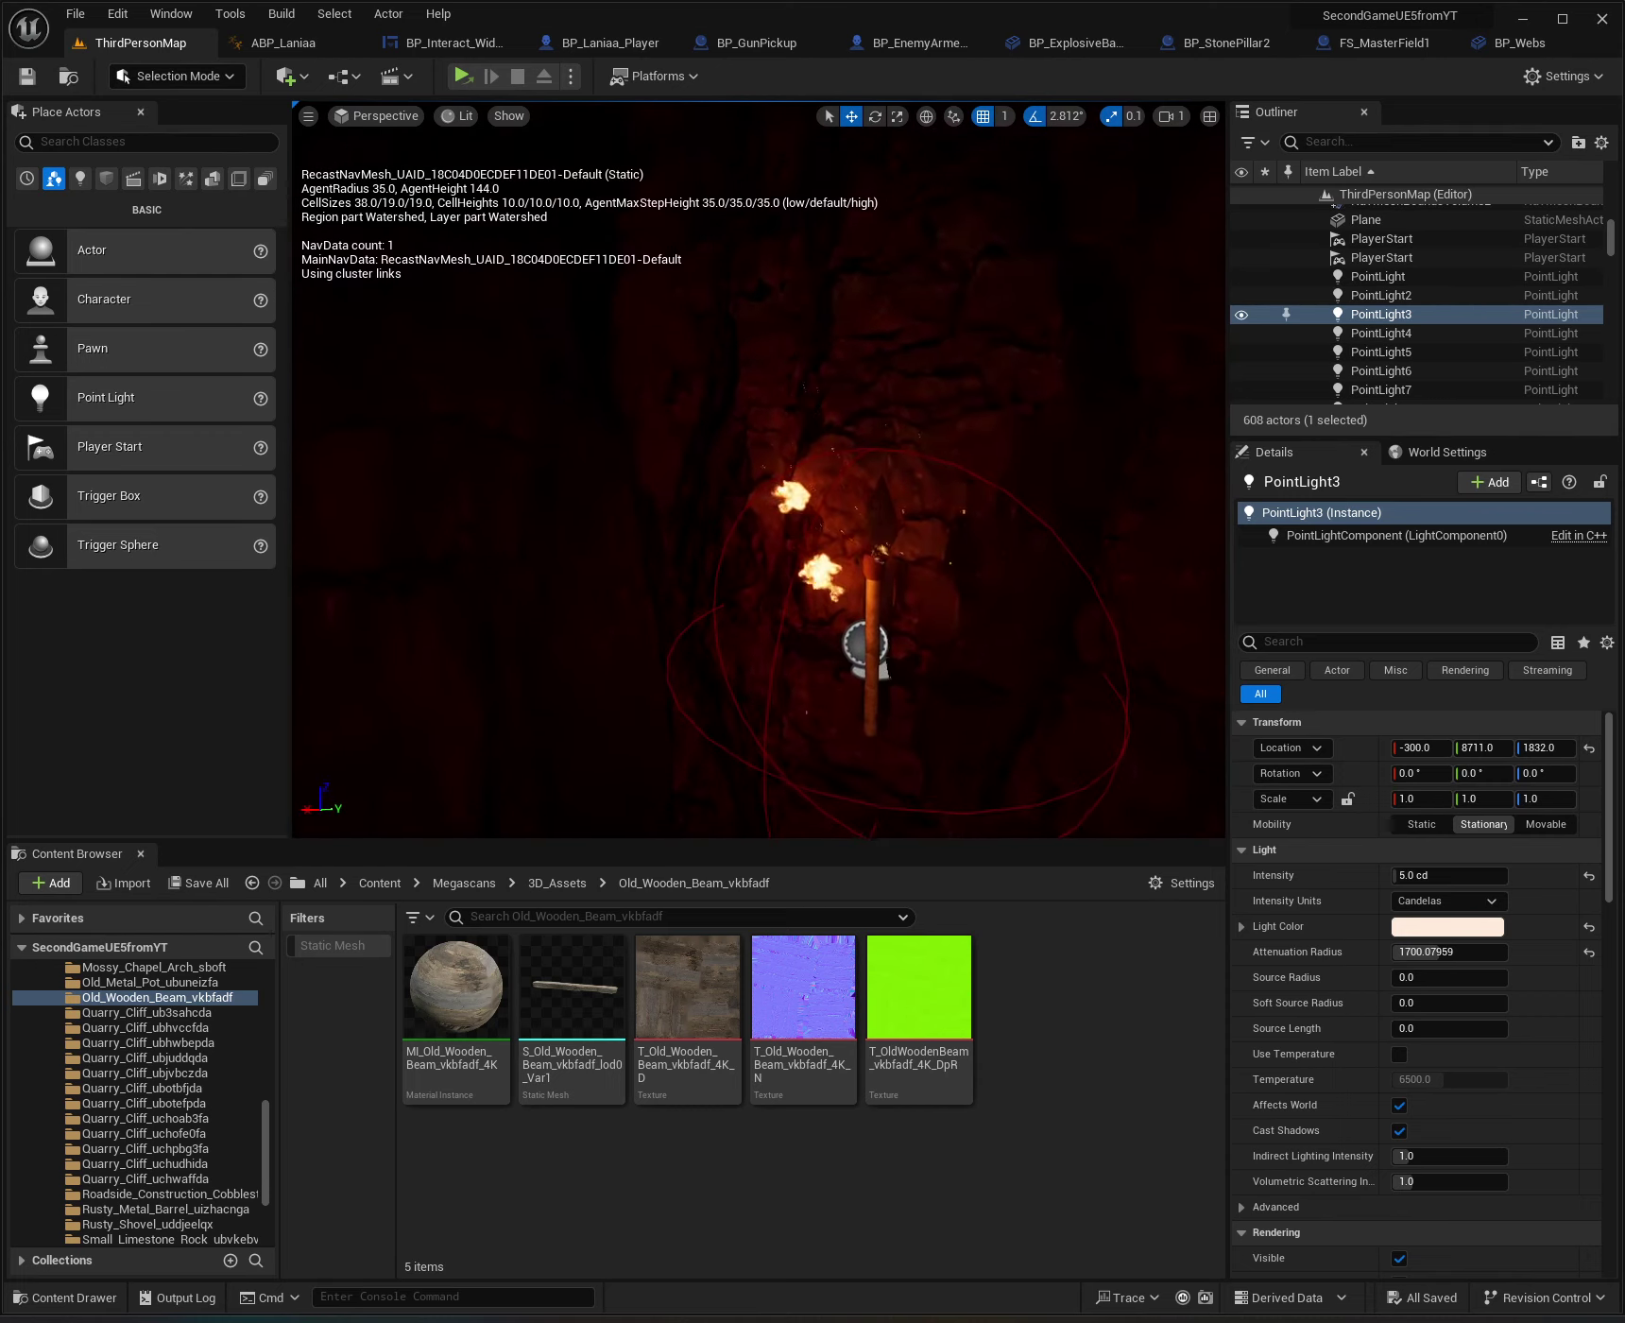
Inspect the orange point light beside the wall torch, then examine the torch flames and the dark cave floor.
{"action": "right_click_drag", "start_coordinate": [893, 561], "coordinate": [894, 561]}
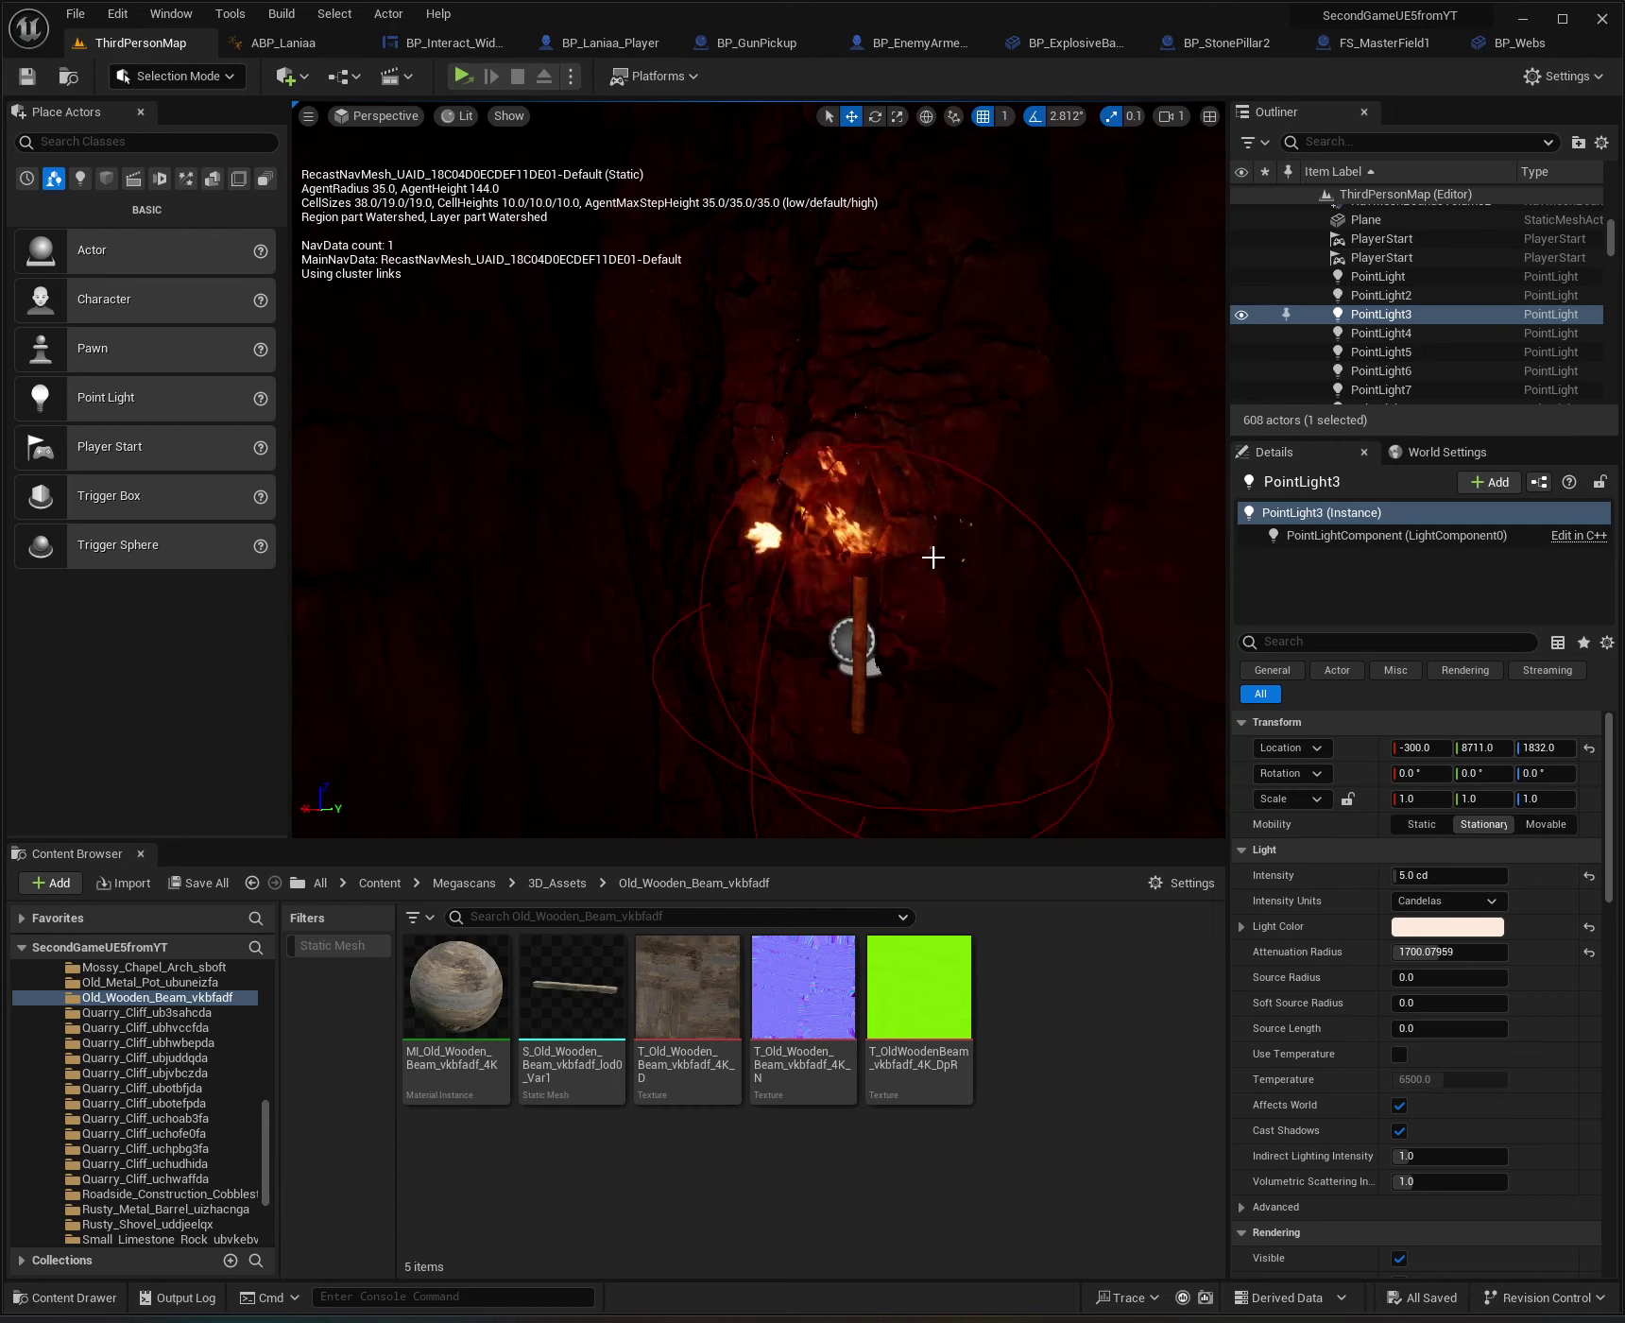
{"action": "left_click", "coordinate": [883, 567]}
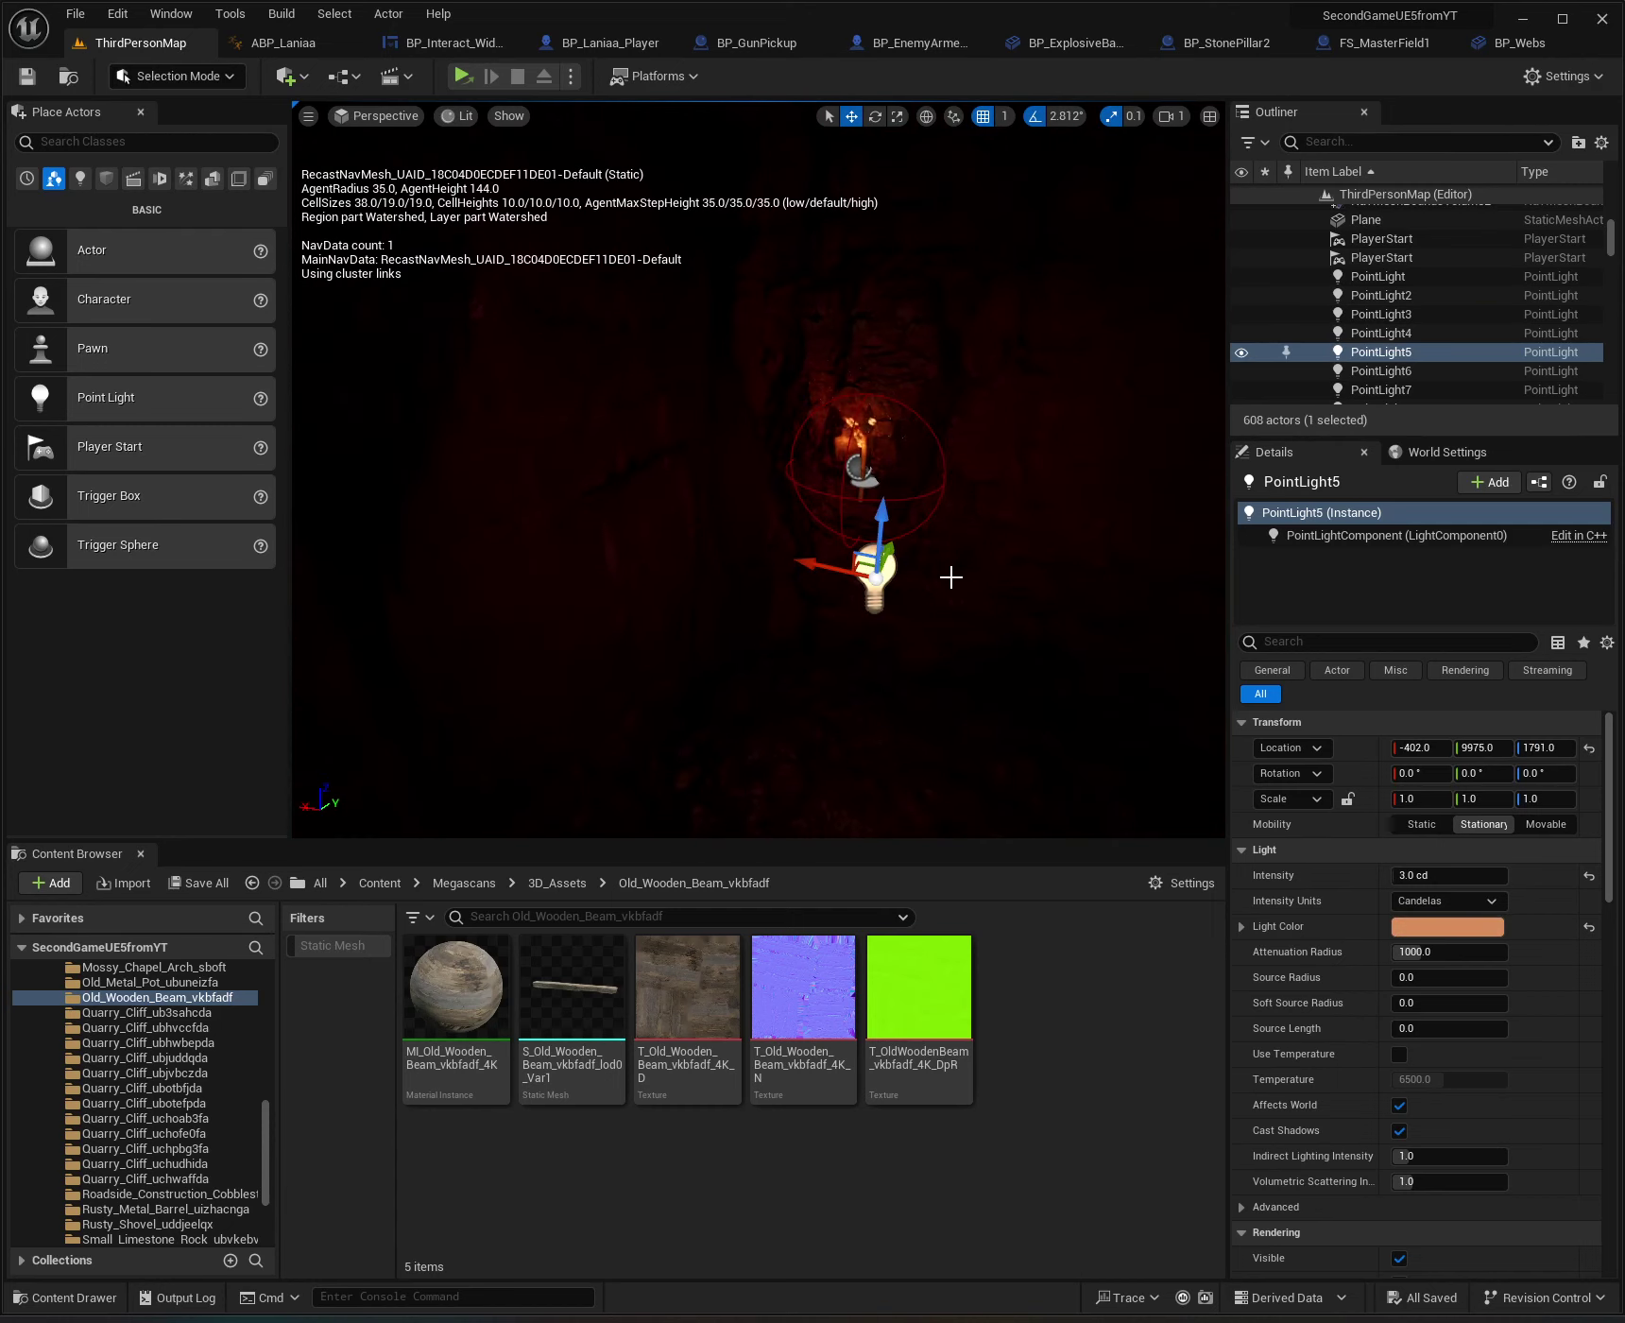
{"action": "right_click_drag", "start_coordinate": [883, 567], "coordinate": [884, 567]}
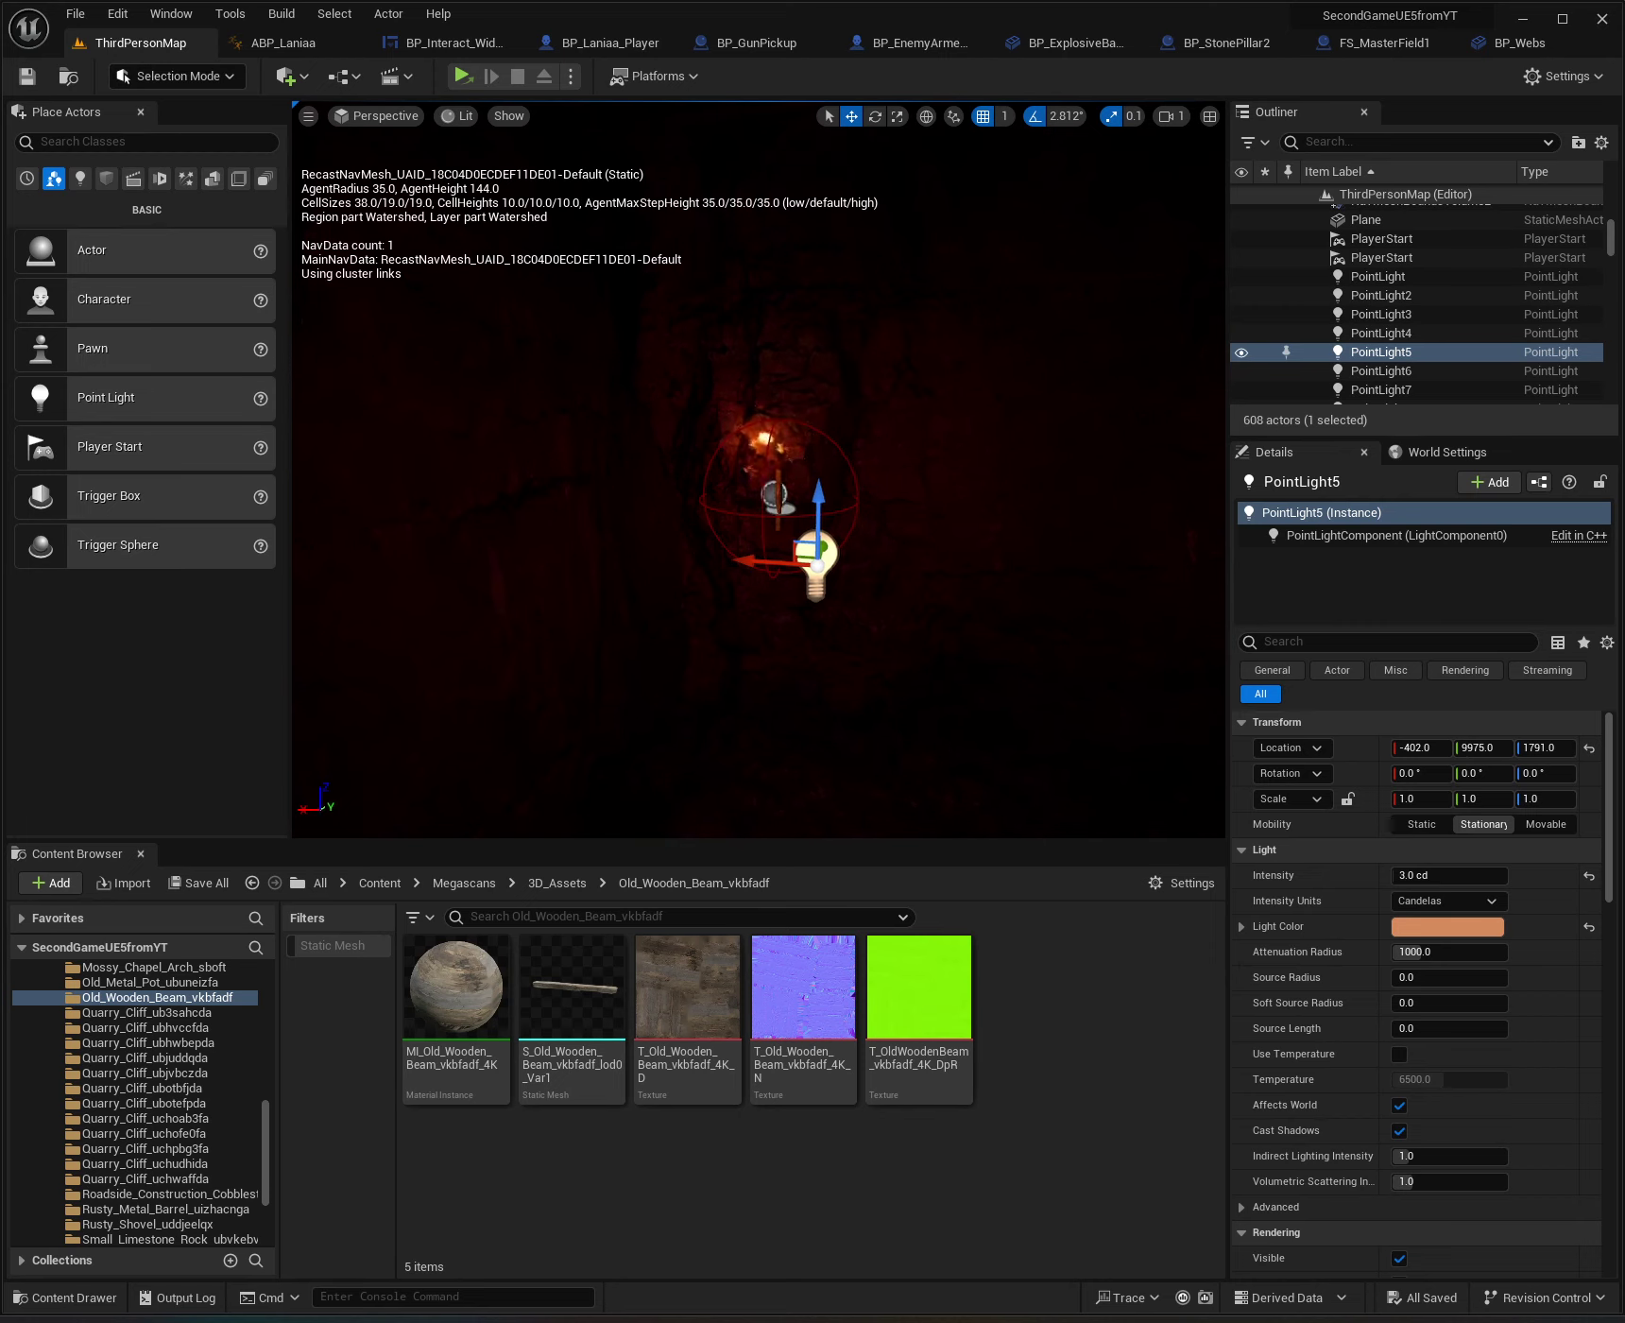
{"action": "right_click_drag", "start_coordinate": [914, 539], "coordinate": [883, 534]}
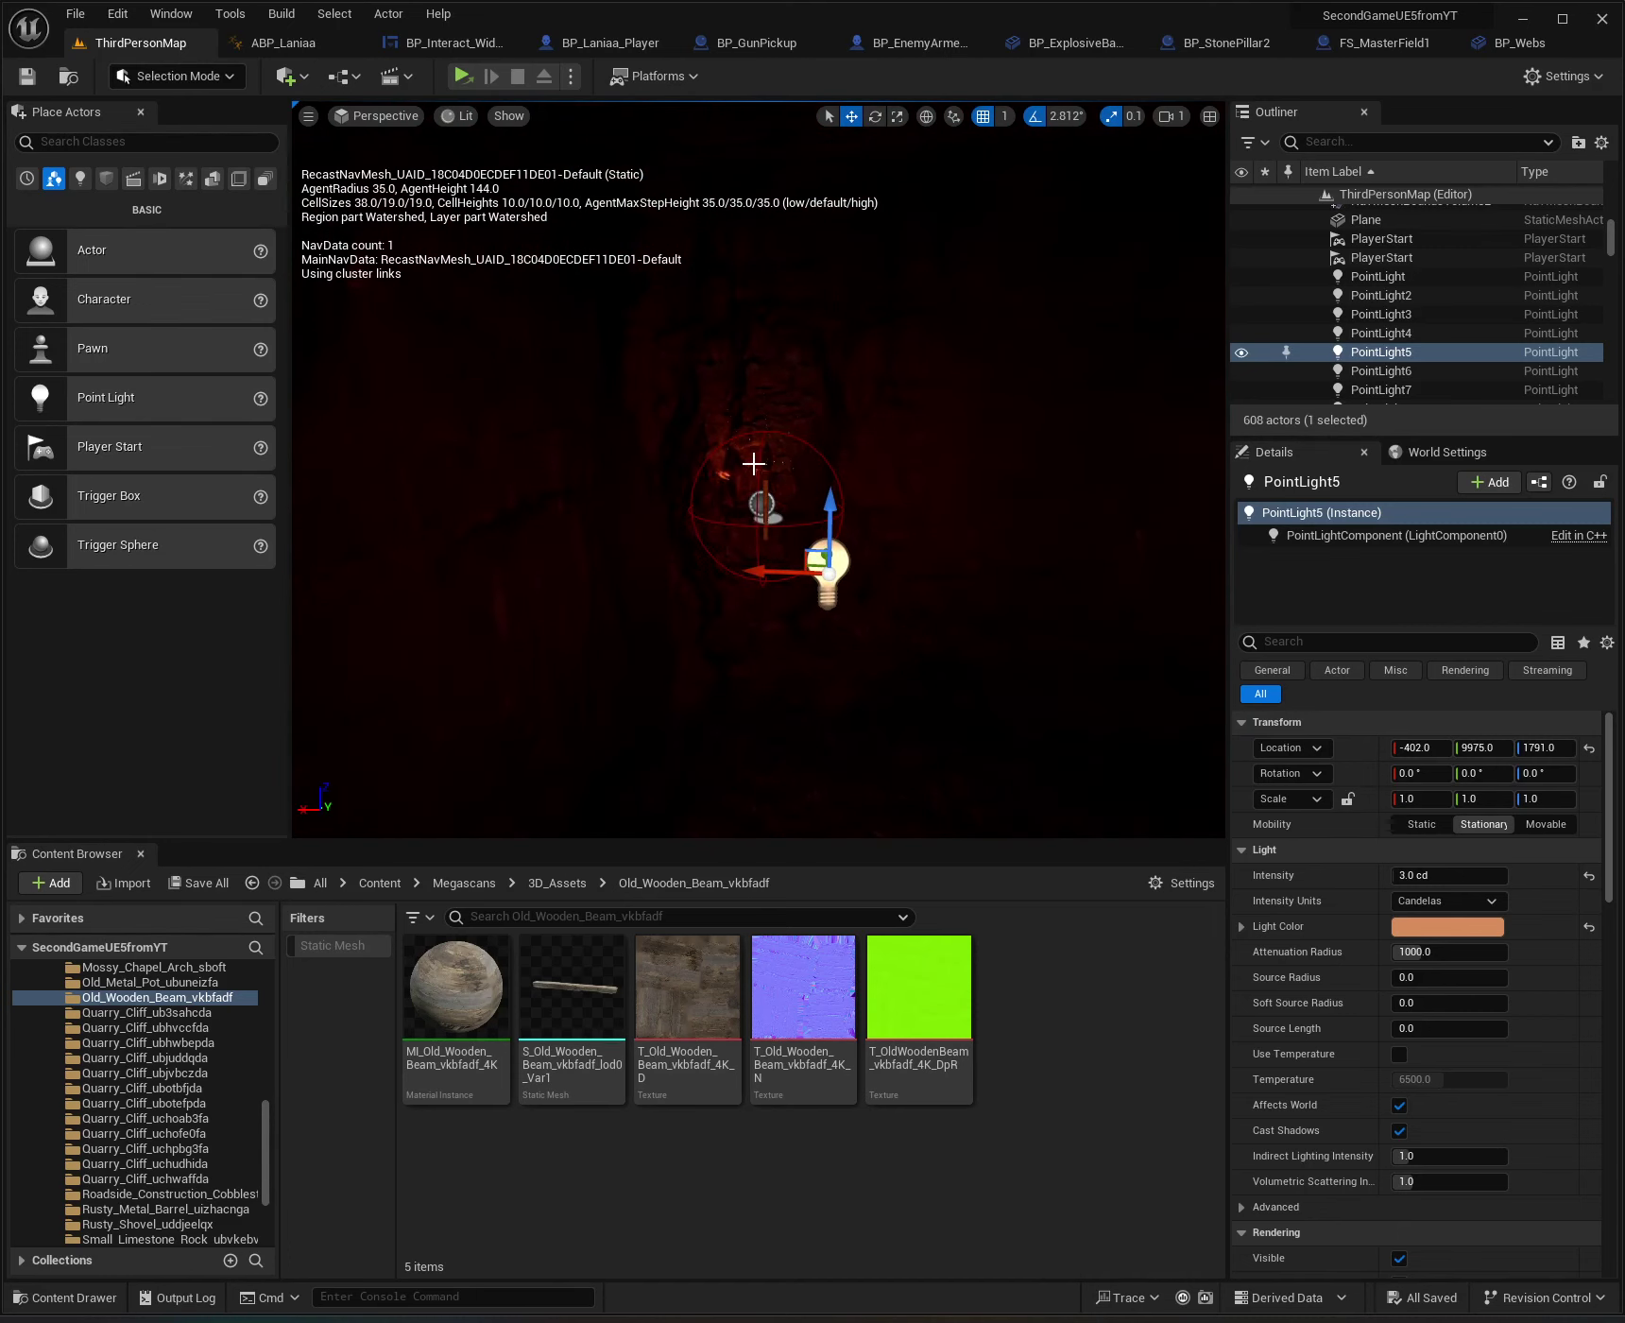
{"action": "right_click_drag", "start_coordinate": [737, 459], "coordinate": [737, 459]}
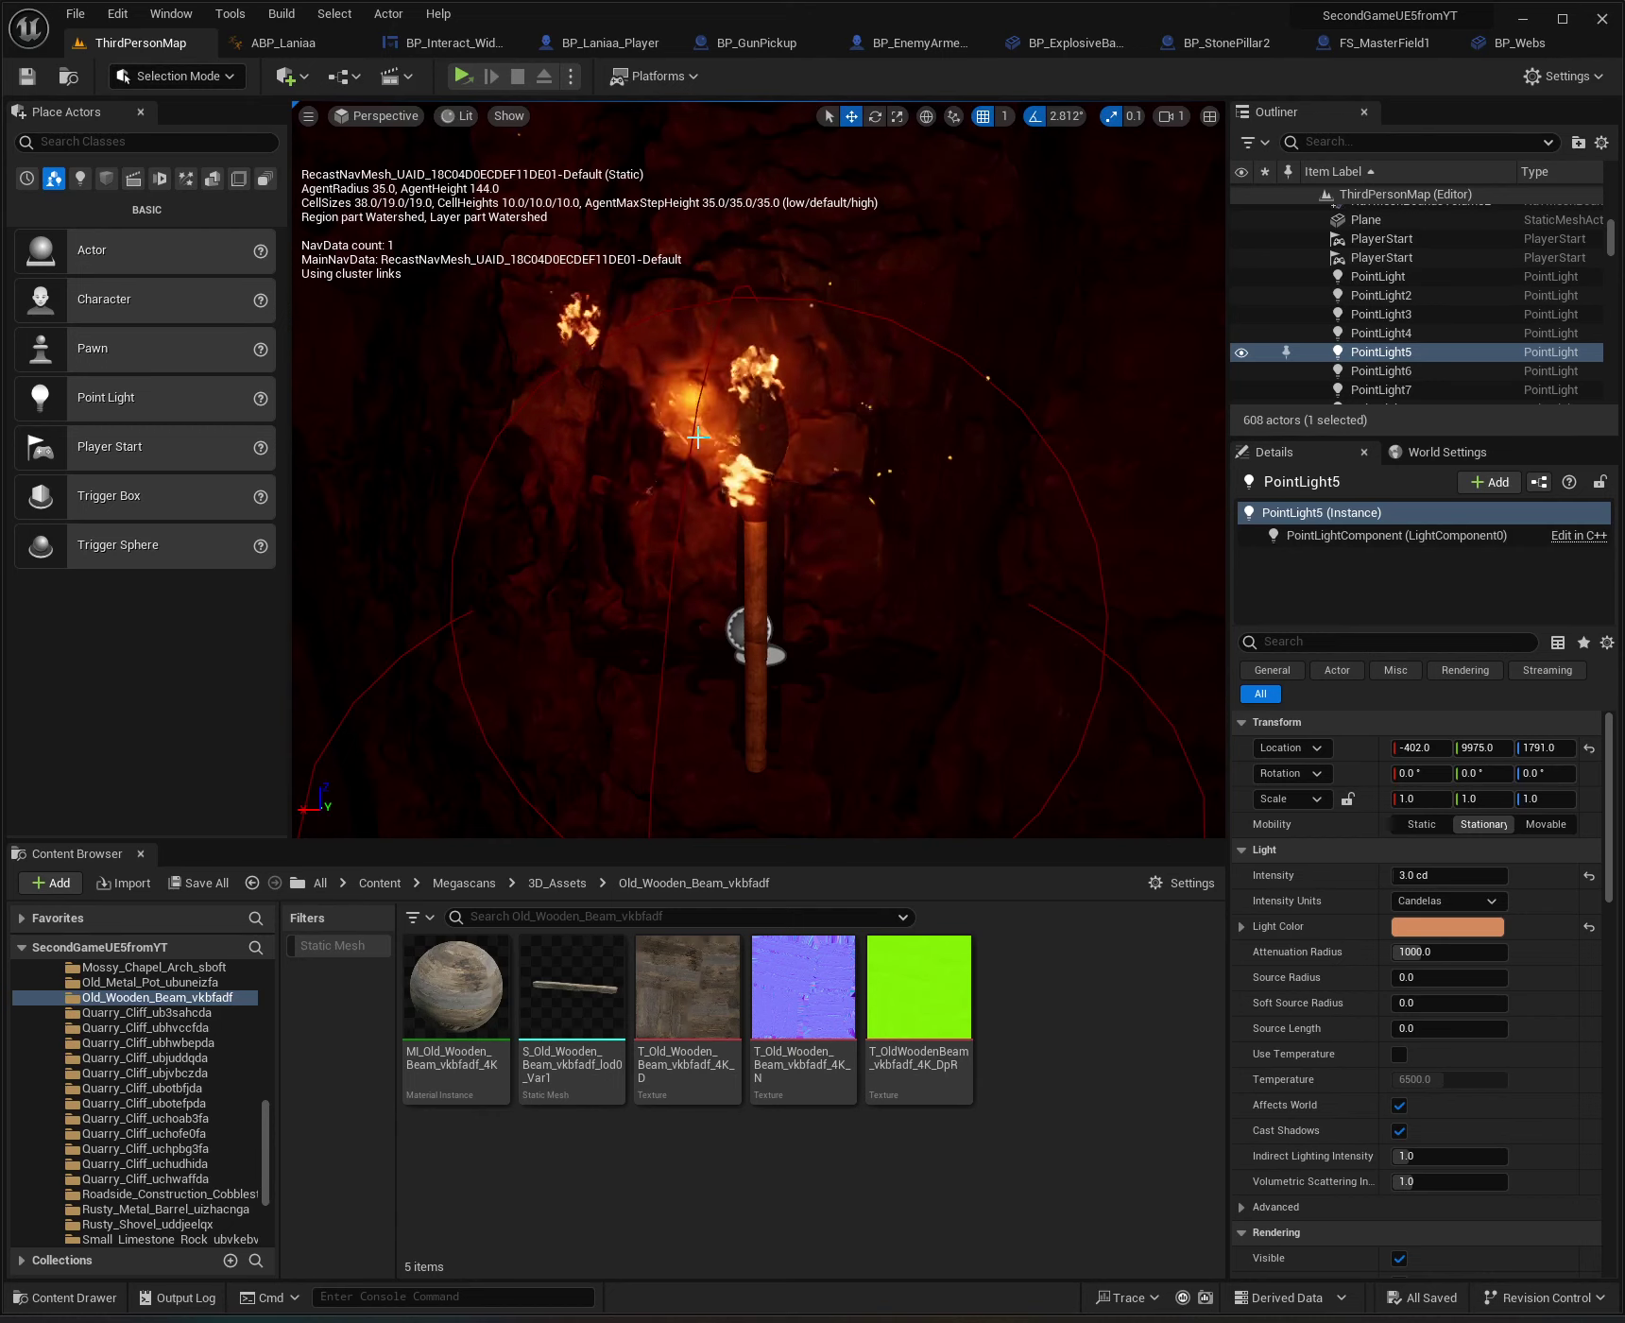
{"action": "right_click_drag", "start_coordinate": [767, 460], "coordinate": [767, 460]}
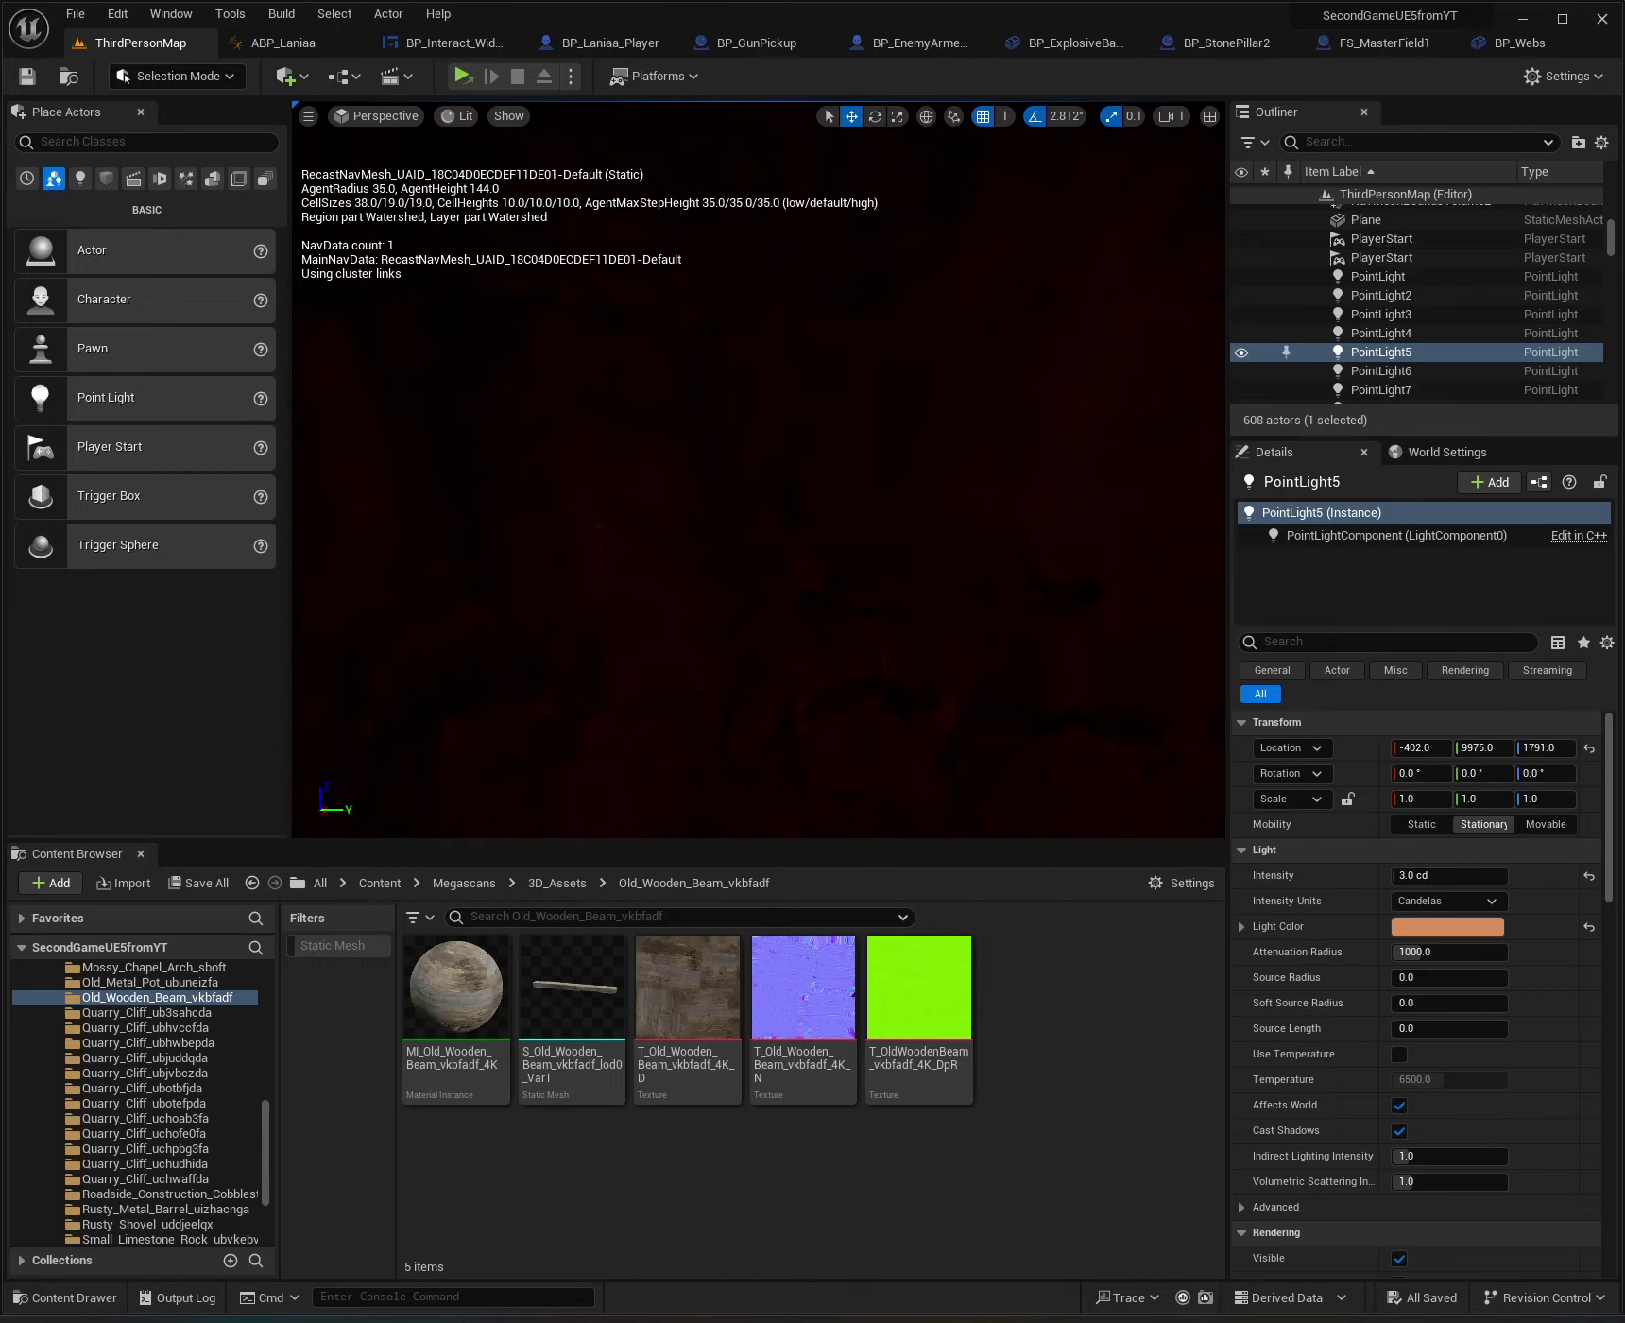
{"action": "right_click_drag", "start_coordinate": [707, 707], "coordinate": [707, 706]}
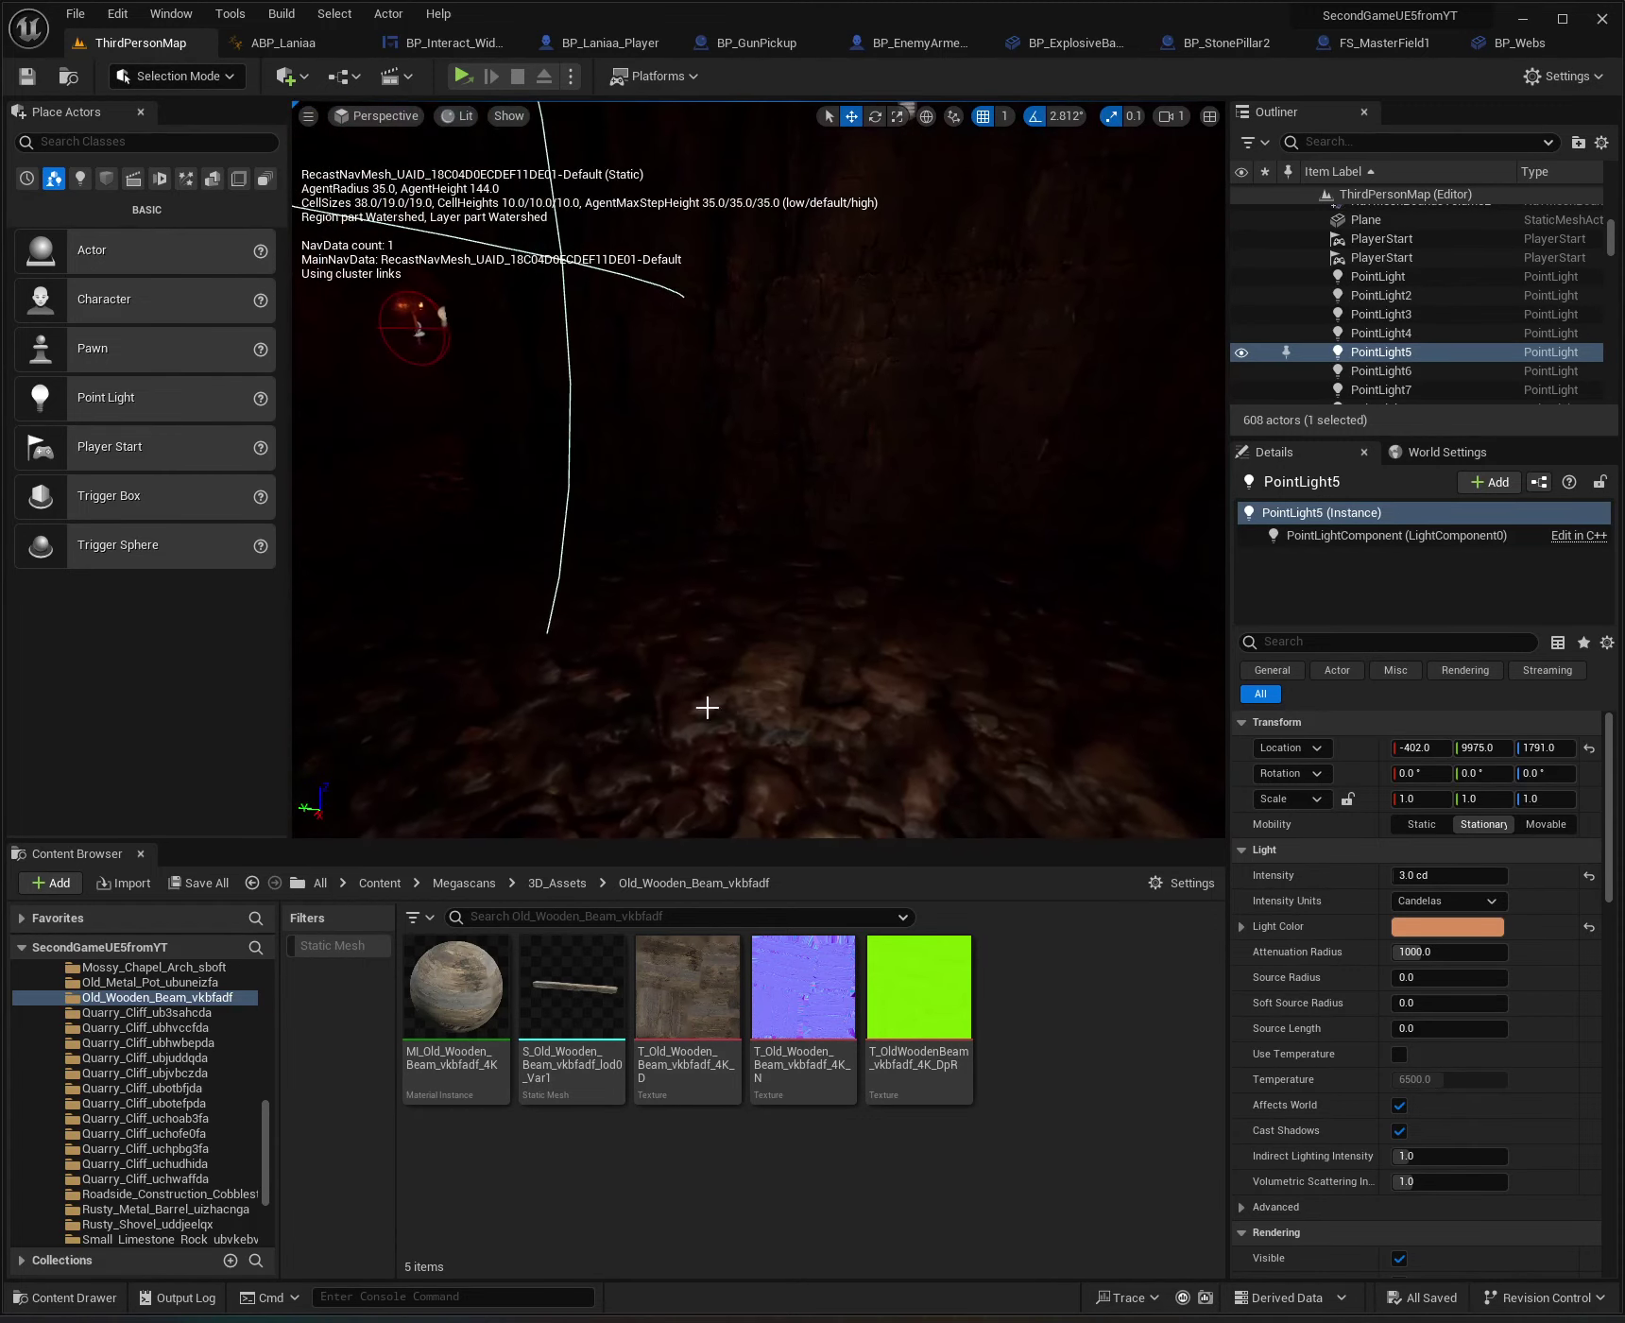
Start a playtest from the dark cave floor and run the character through the winding passage past the wall torch.
{"action": "right_click", "coordinate": [713, 725]}
{"action": "left_click", "coordinate": [818, 1243]}
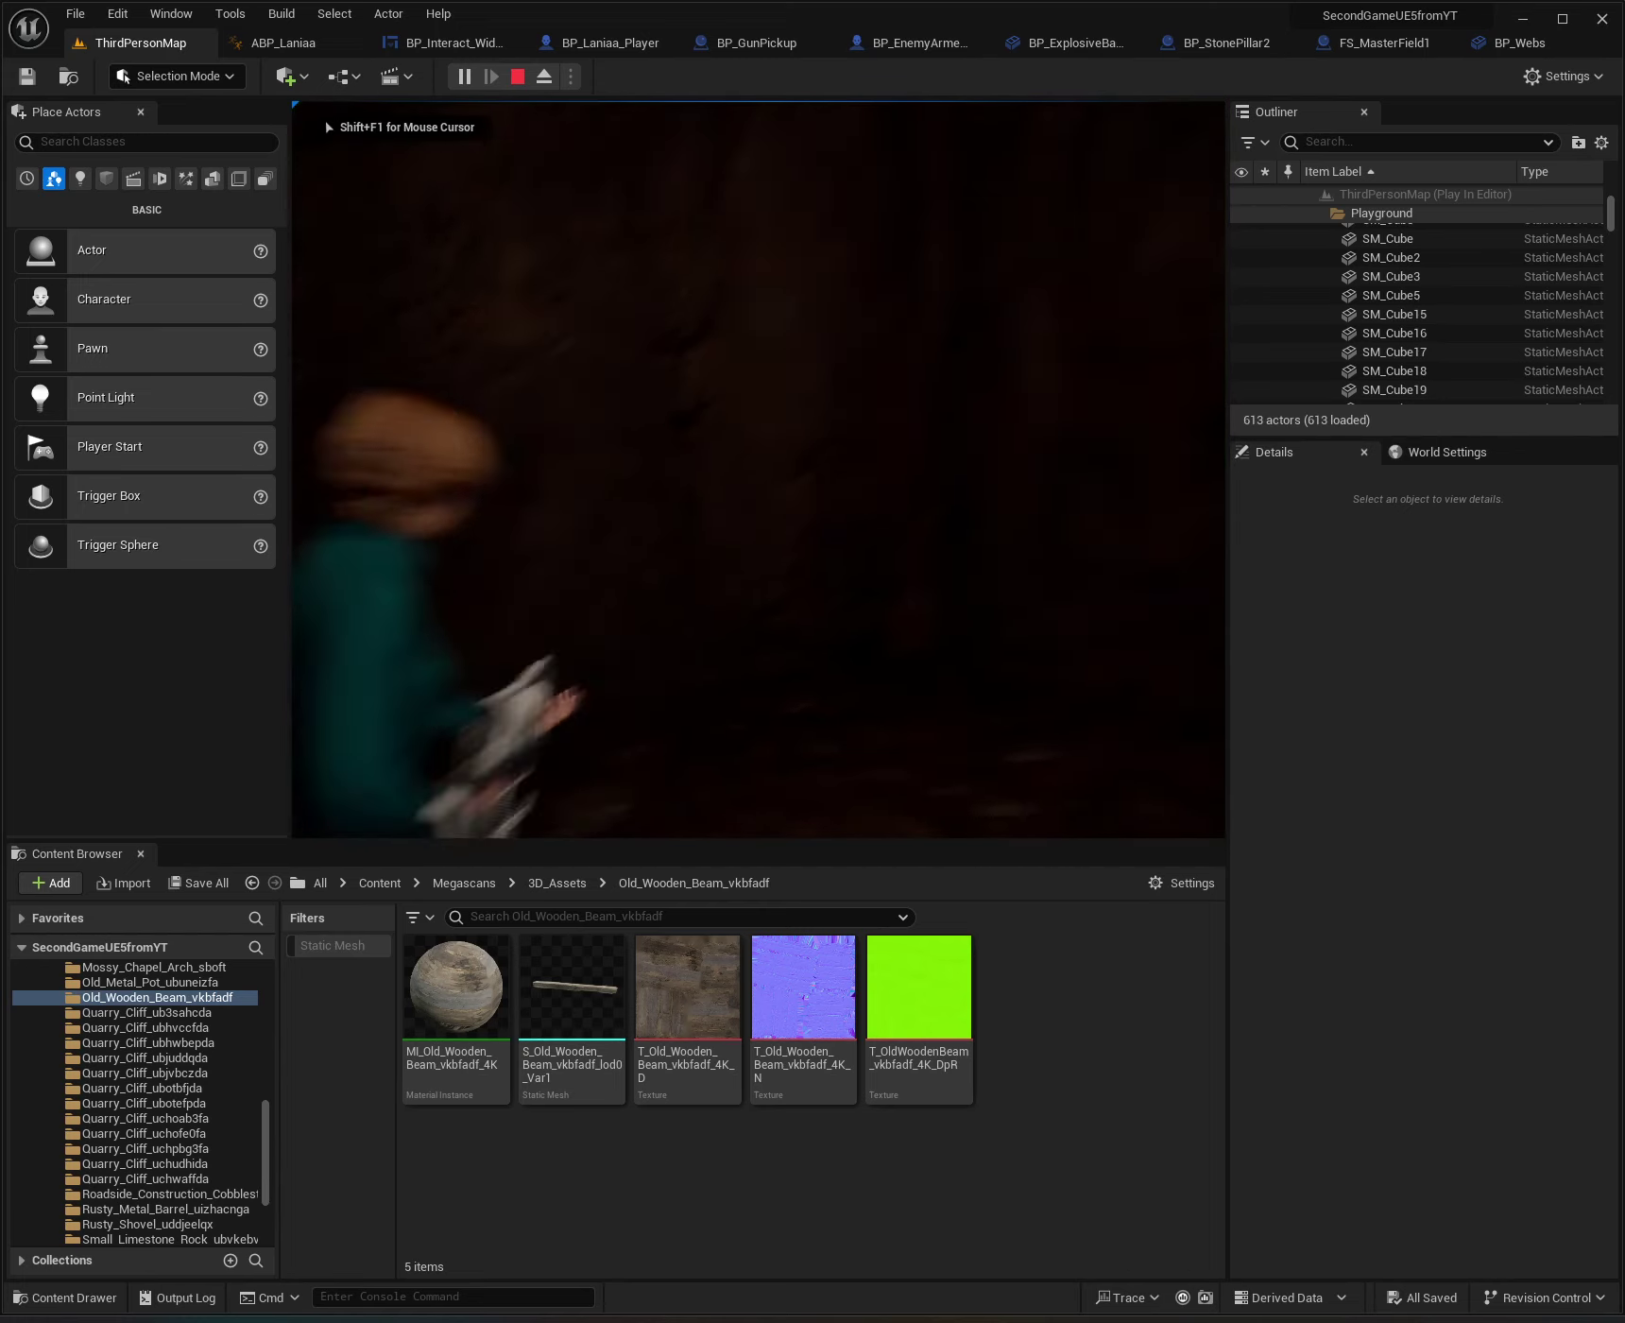
{"action": "key", "text": "w"}
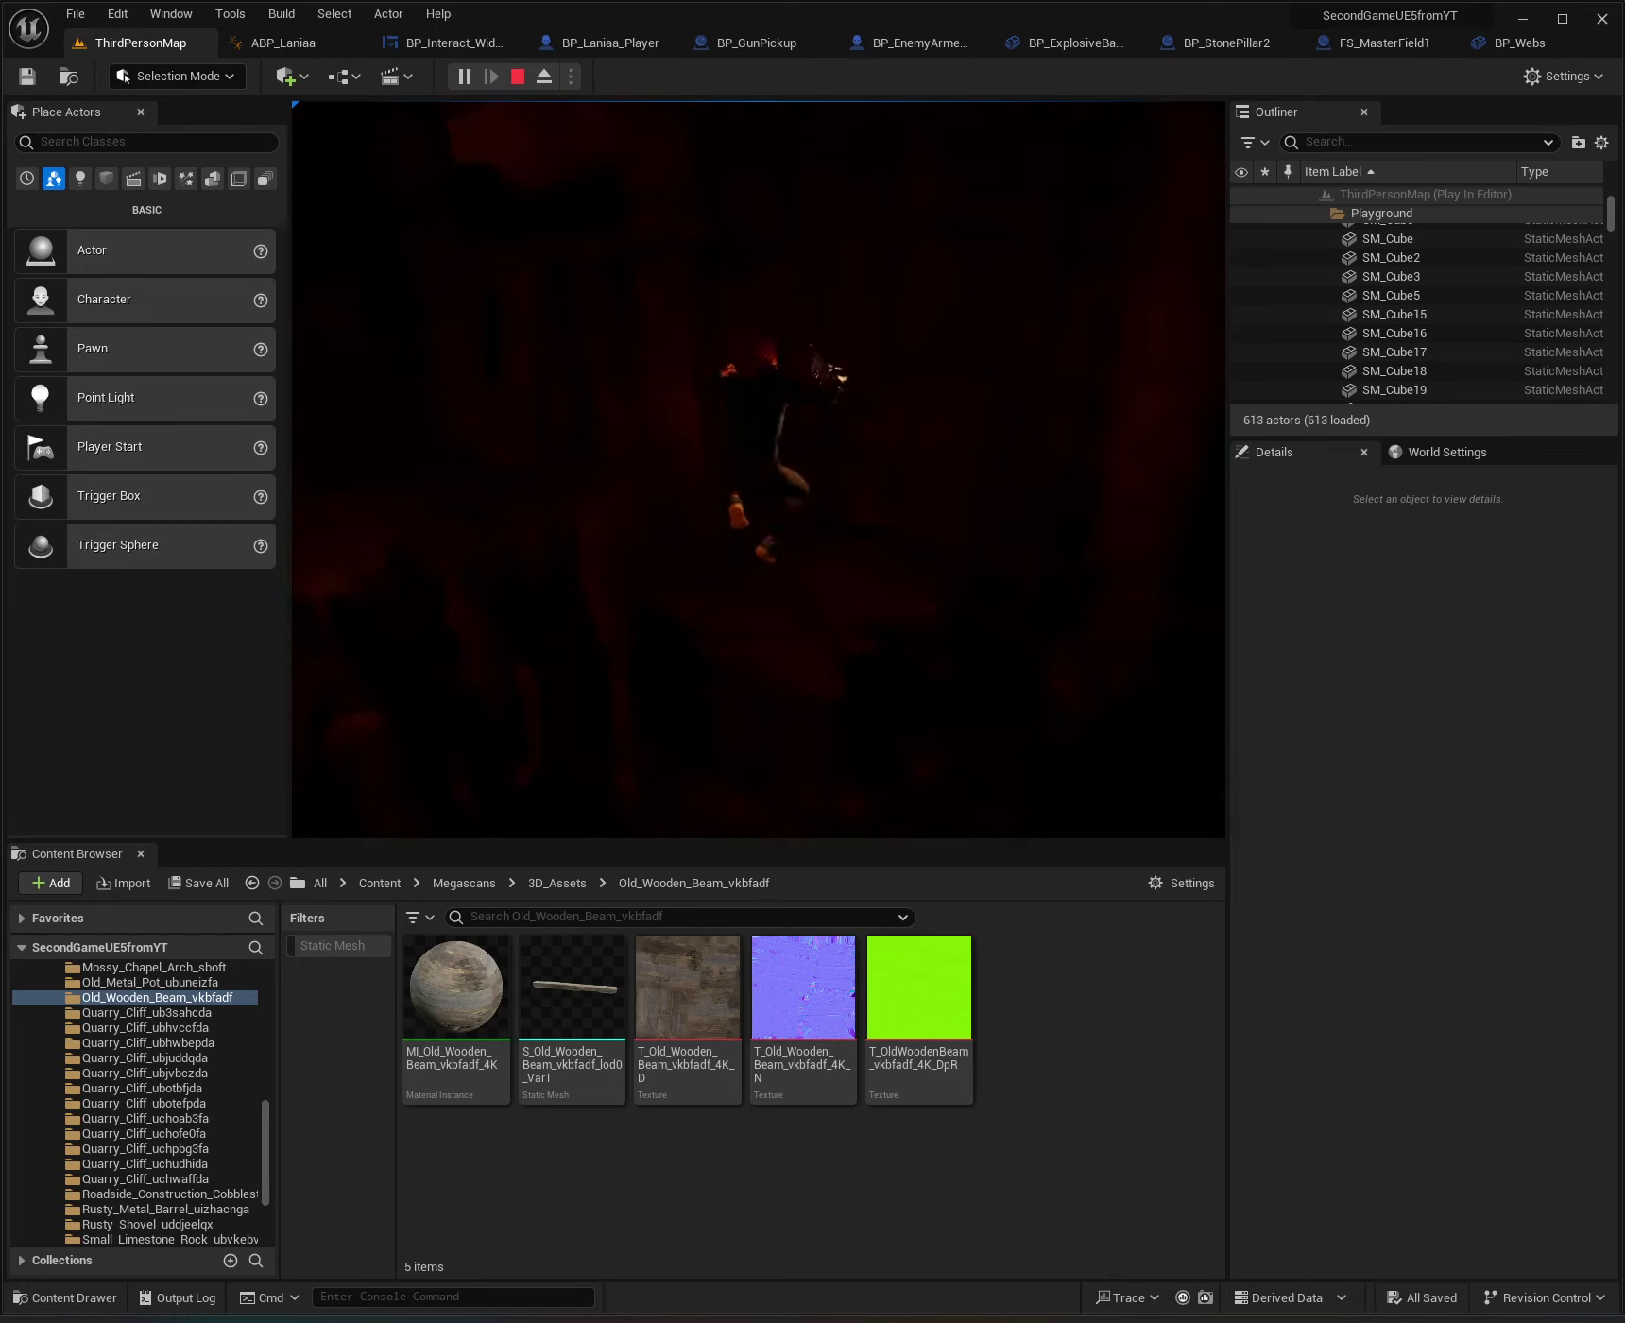
{"action": "key", "text": "w"}
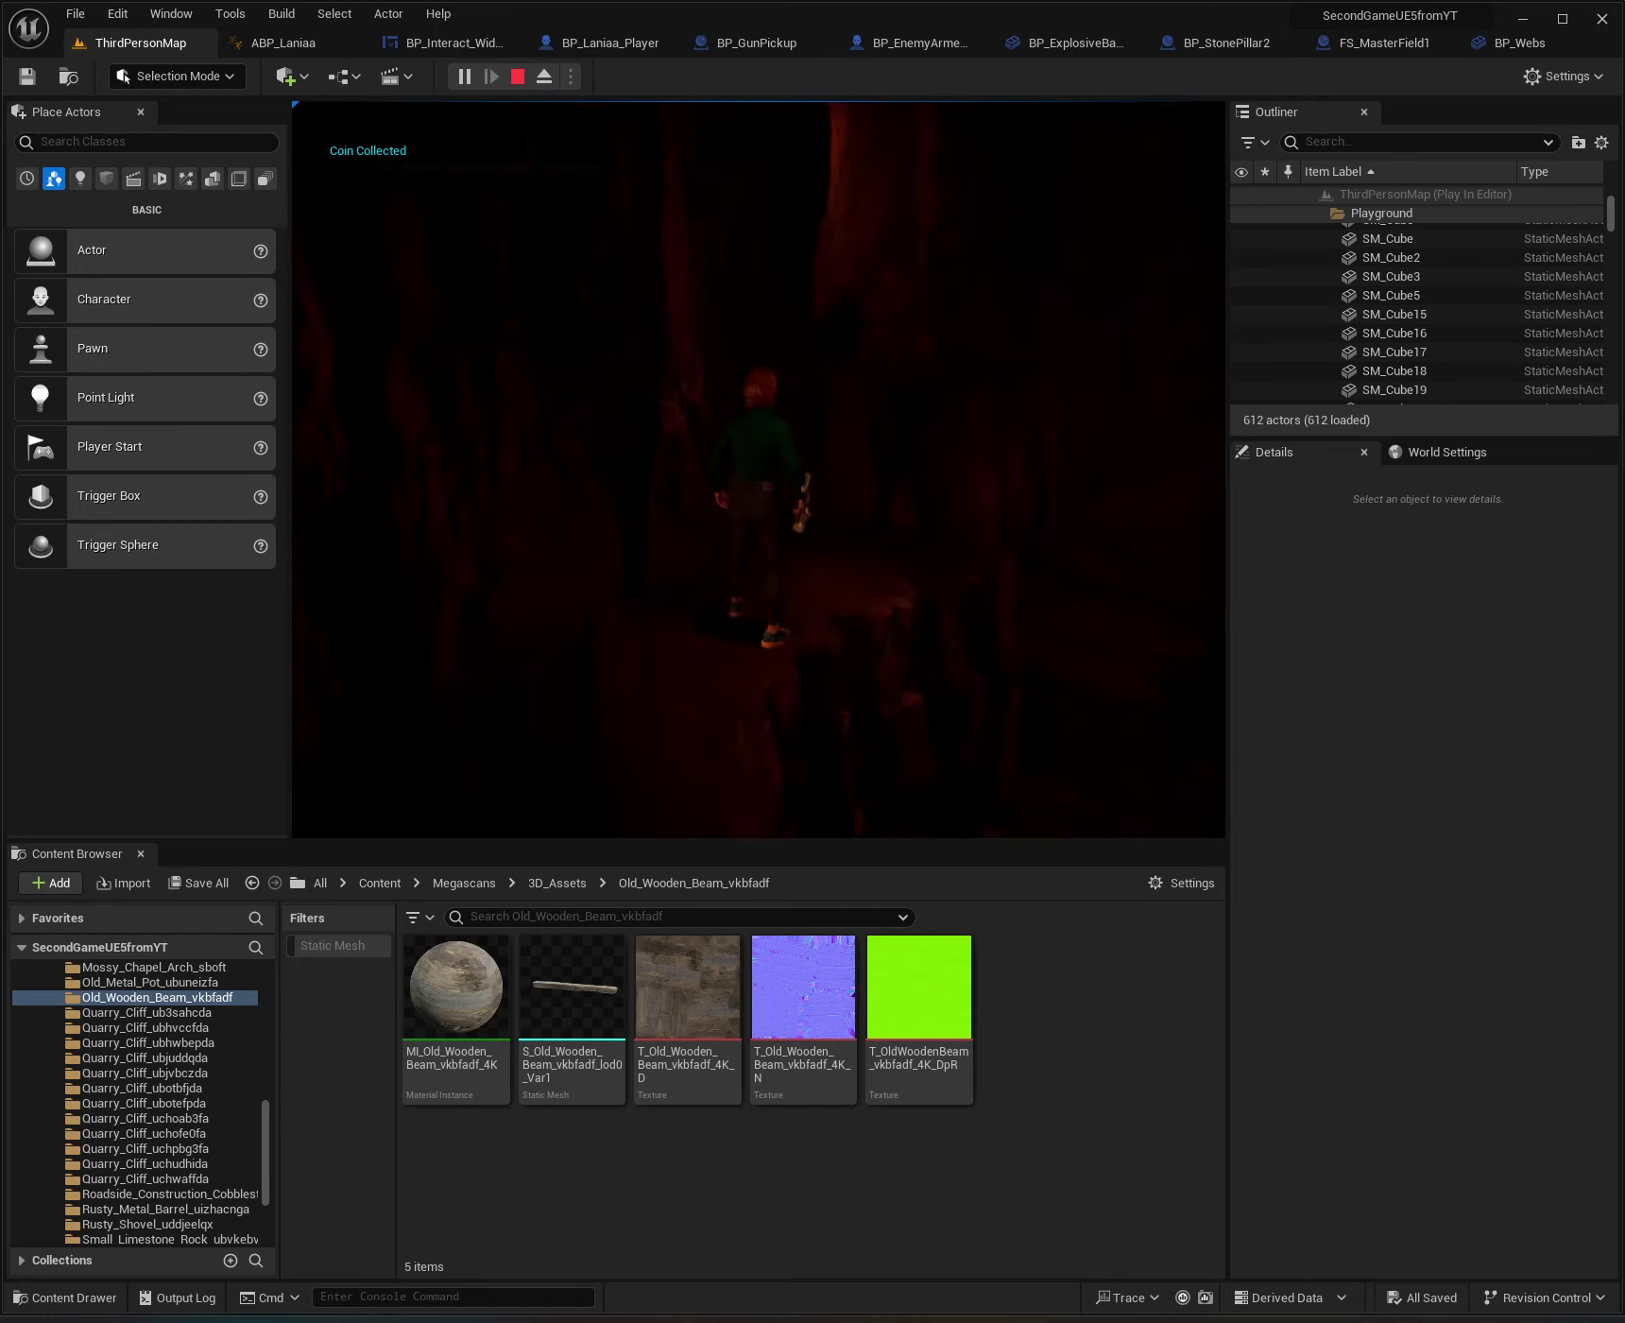
{"action": "key", "text": "w"}
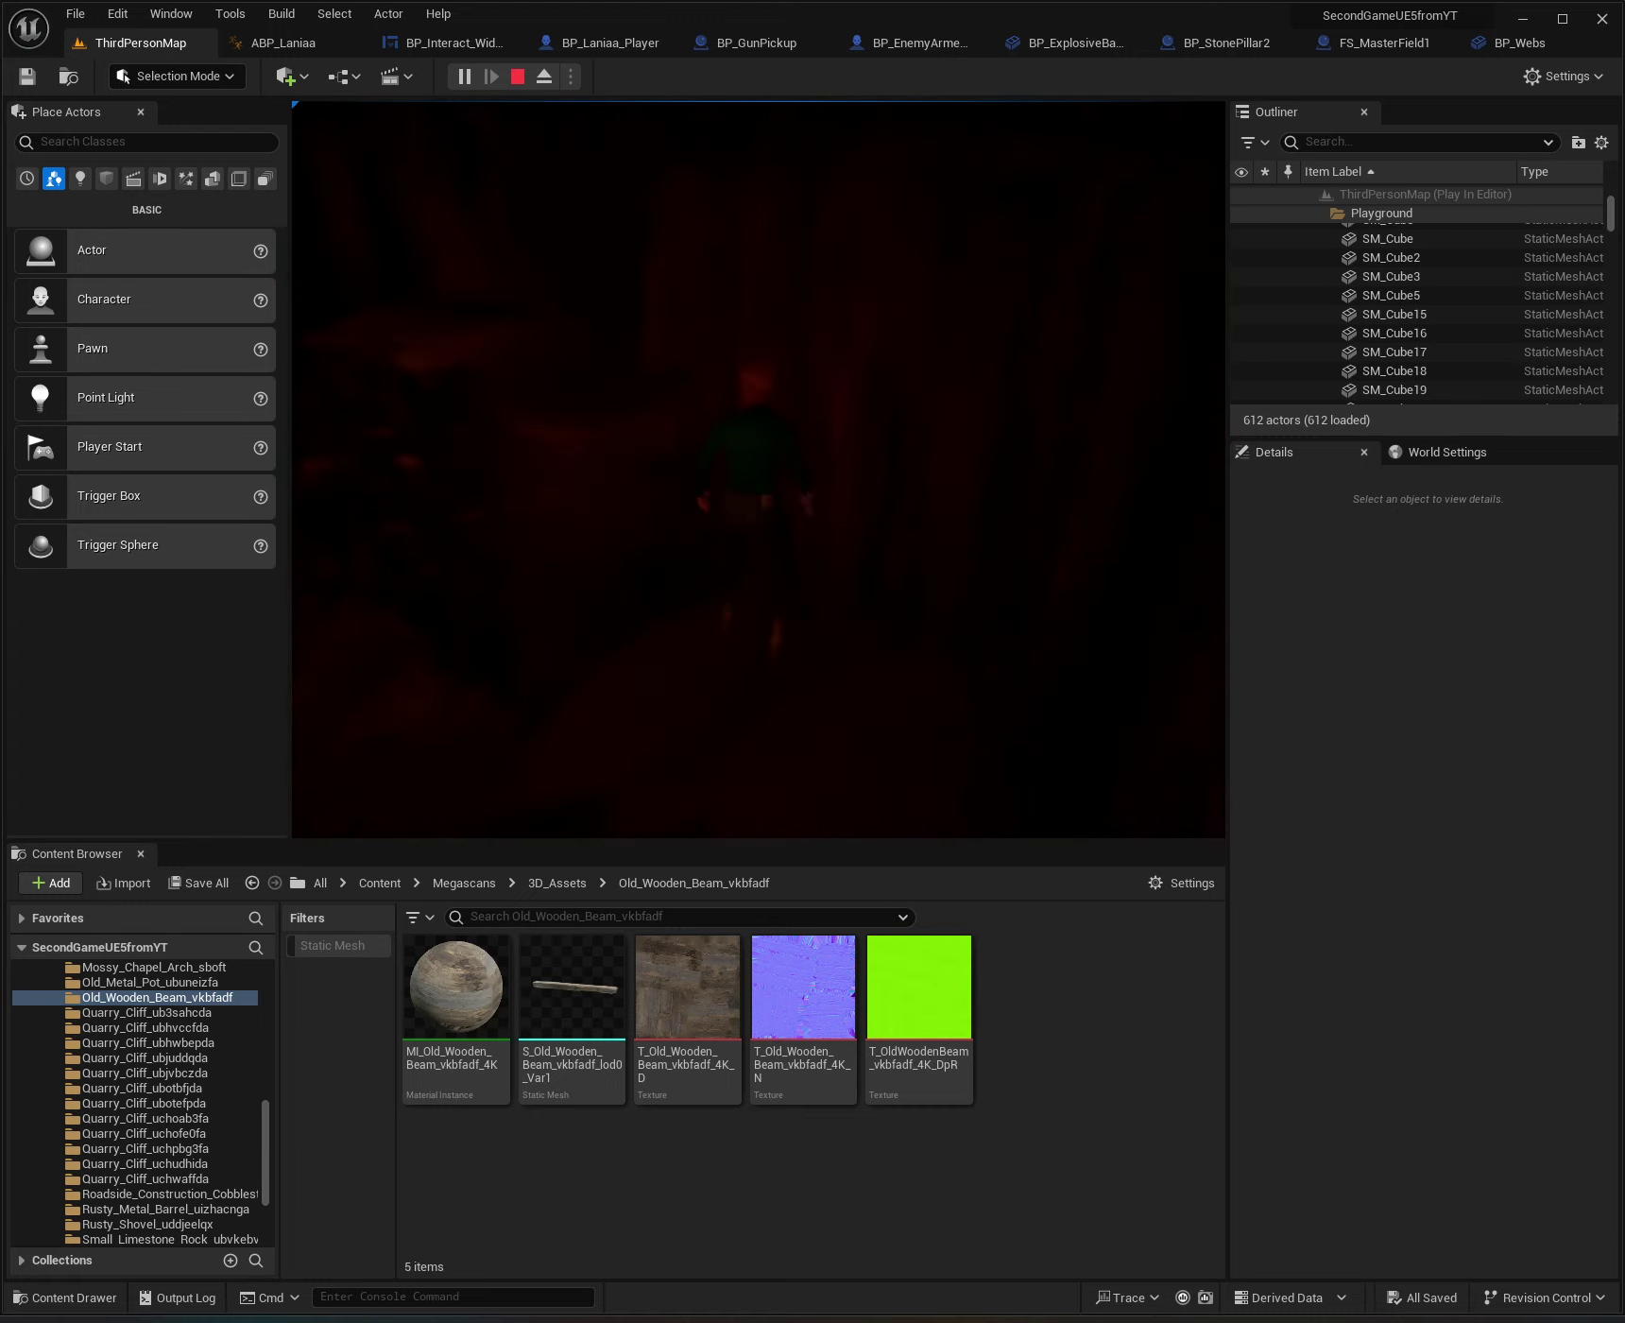
{"action": "key", "text": "w"}
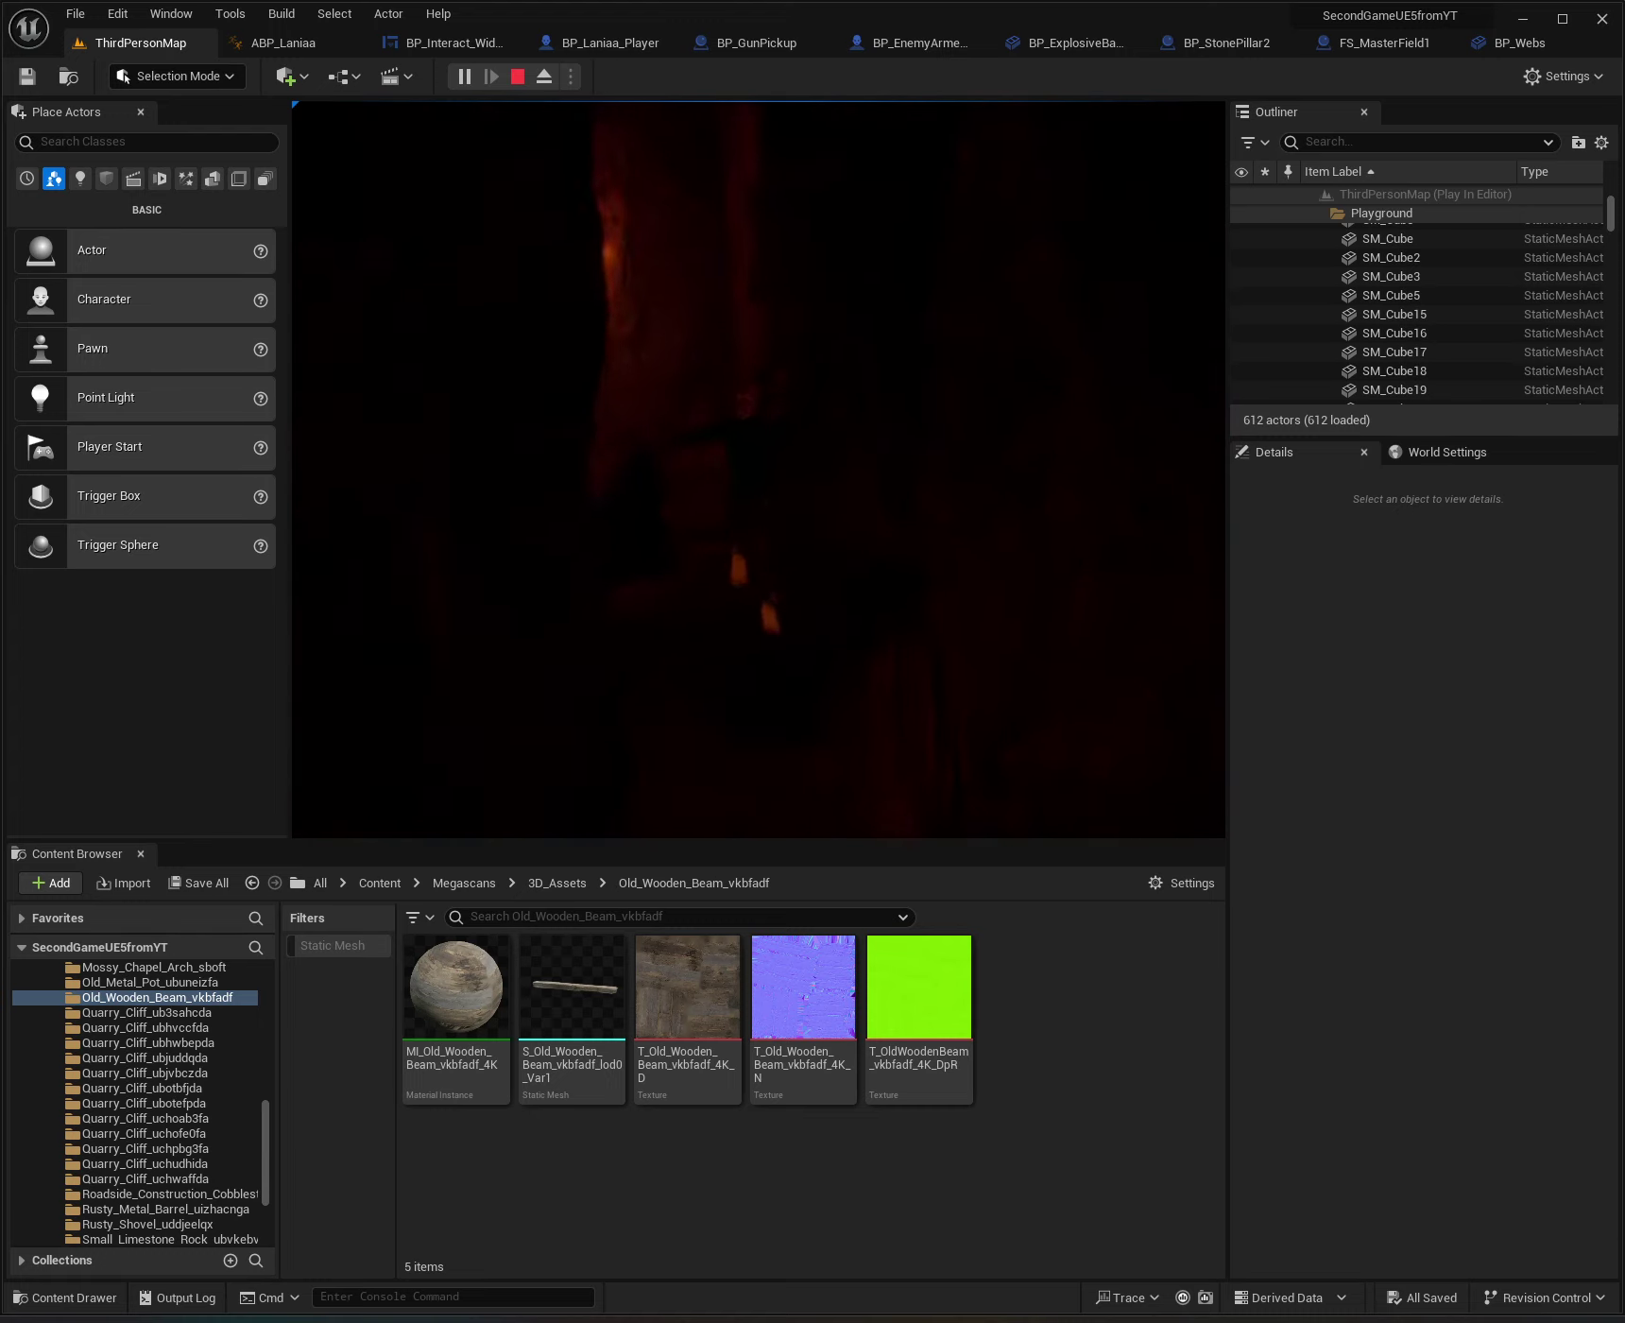
{"action": "key", "text": "w"}
{"action": "key", "text": "w"}
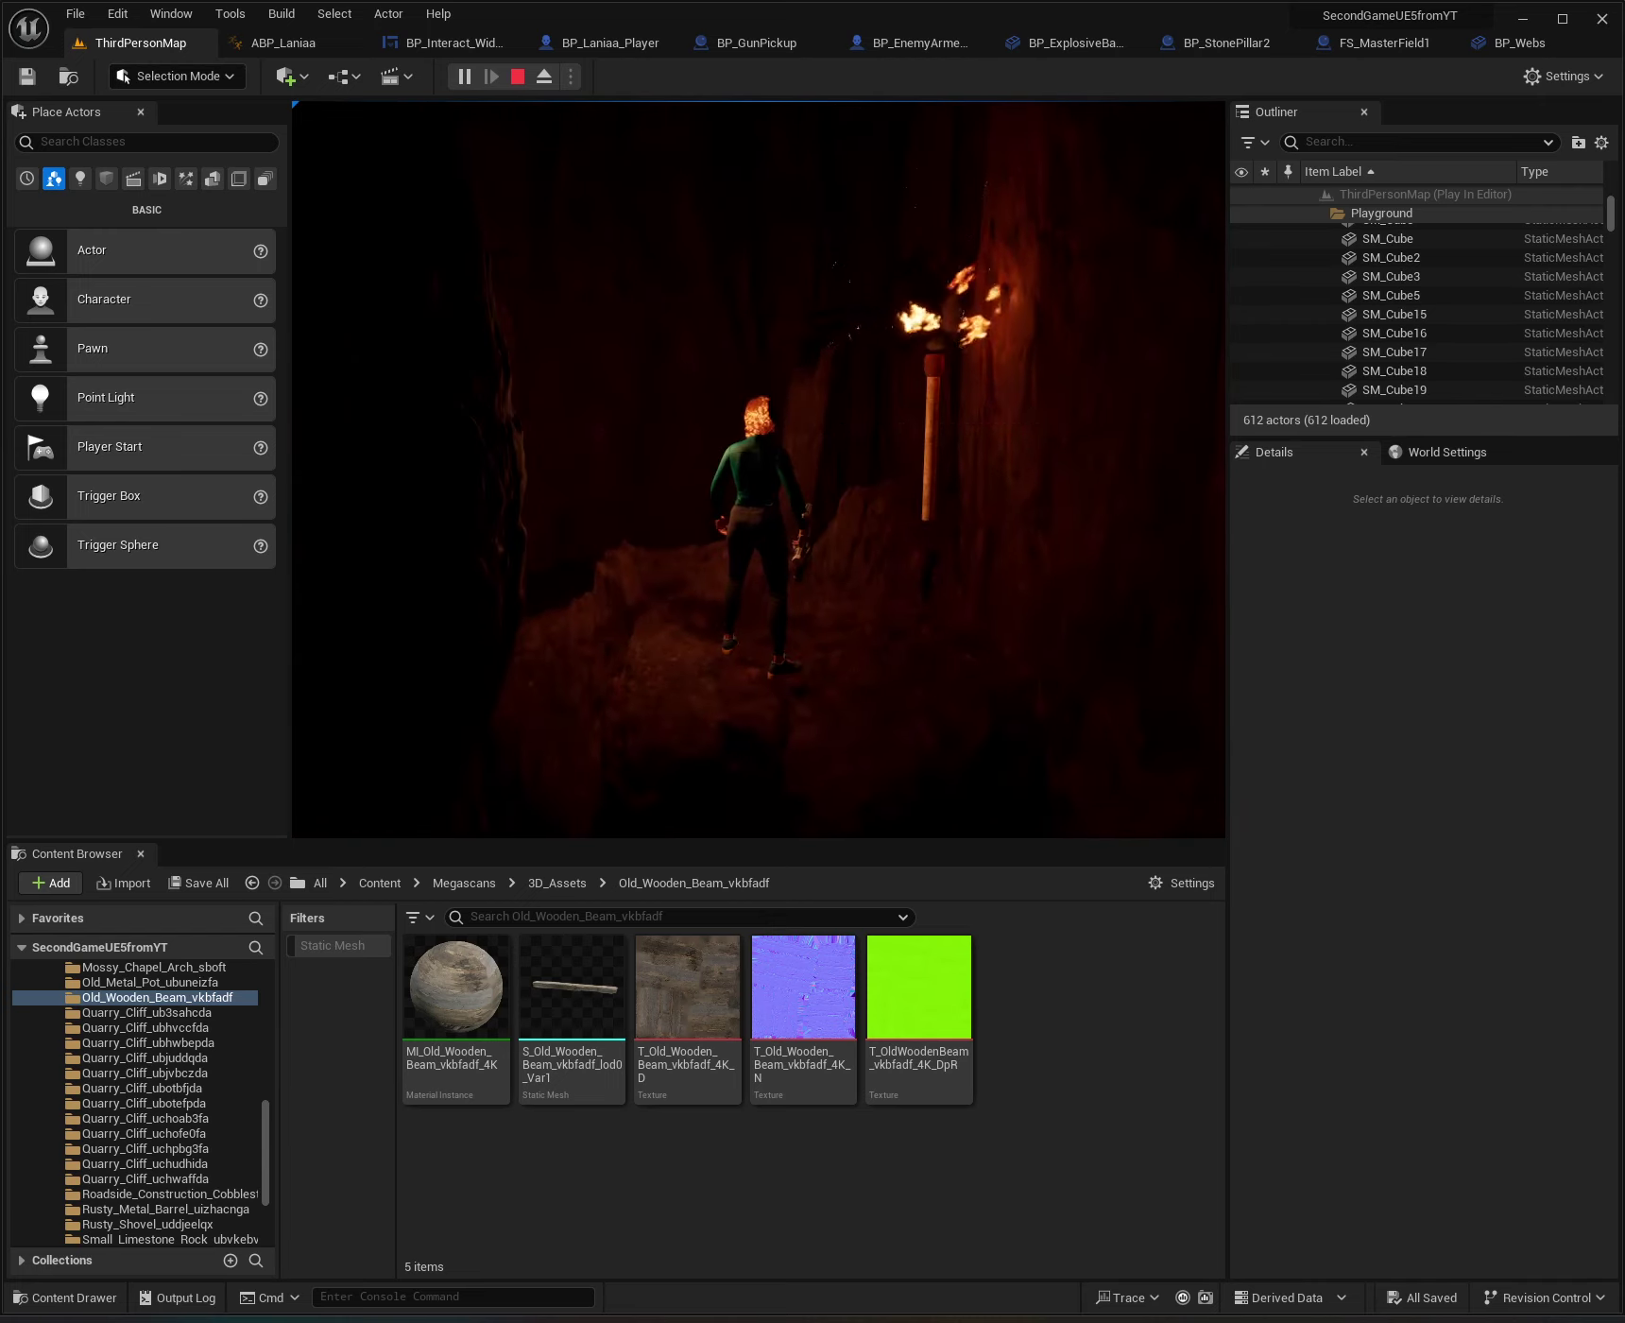
{"action": "key", "text": "w"}
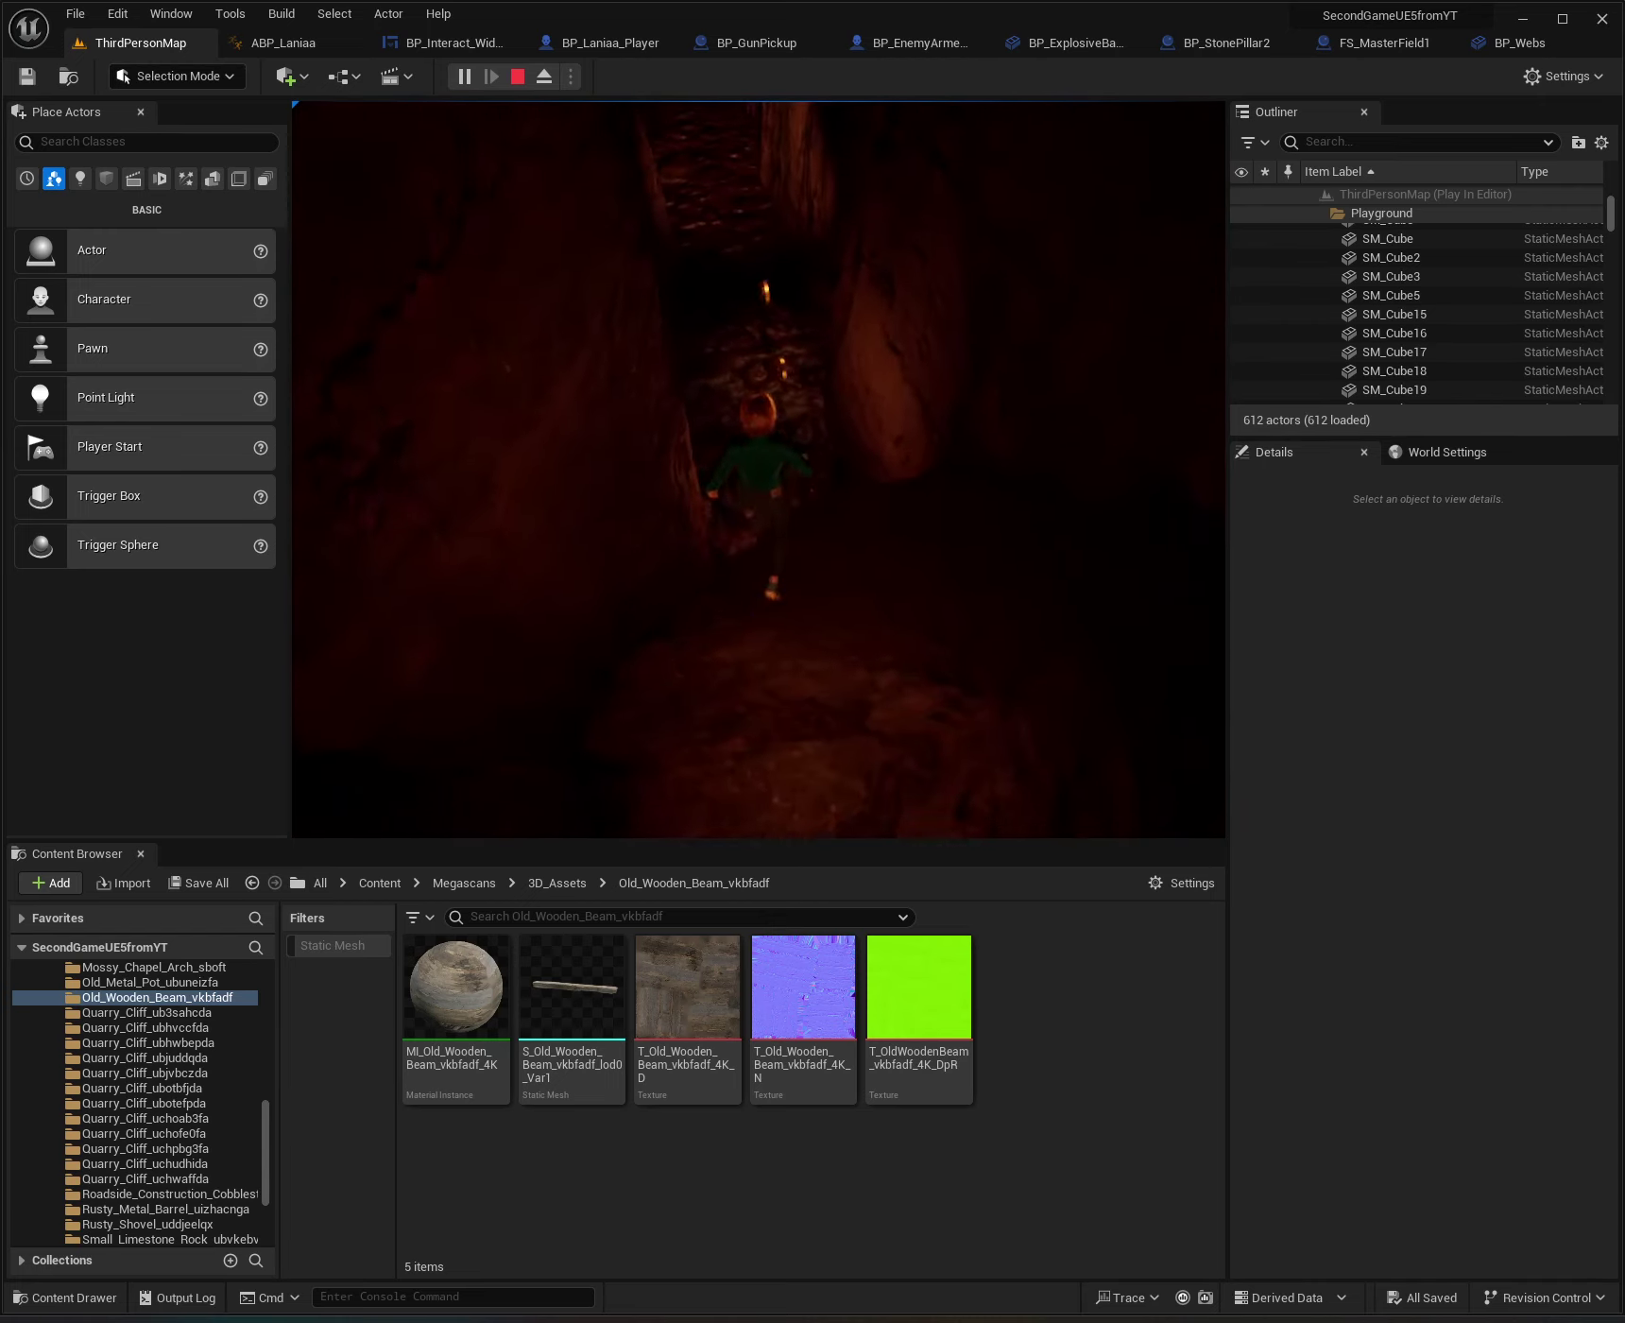
{"action": "key", "text": "w"}
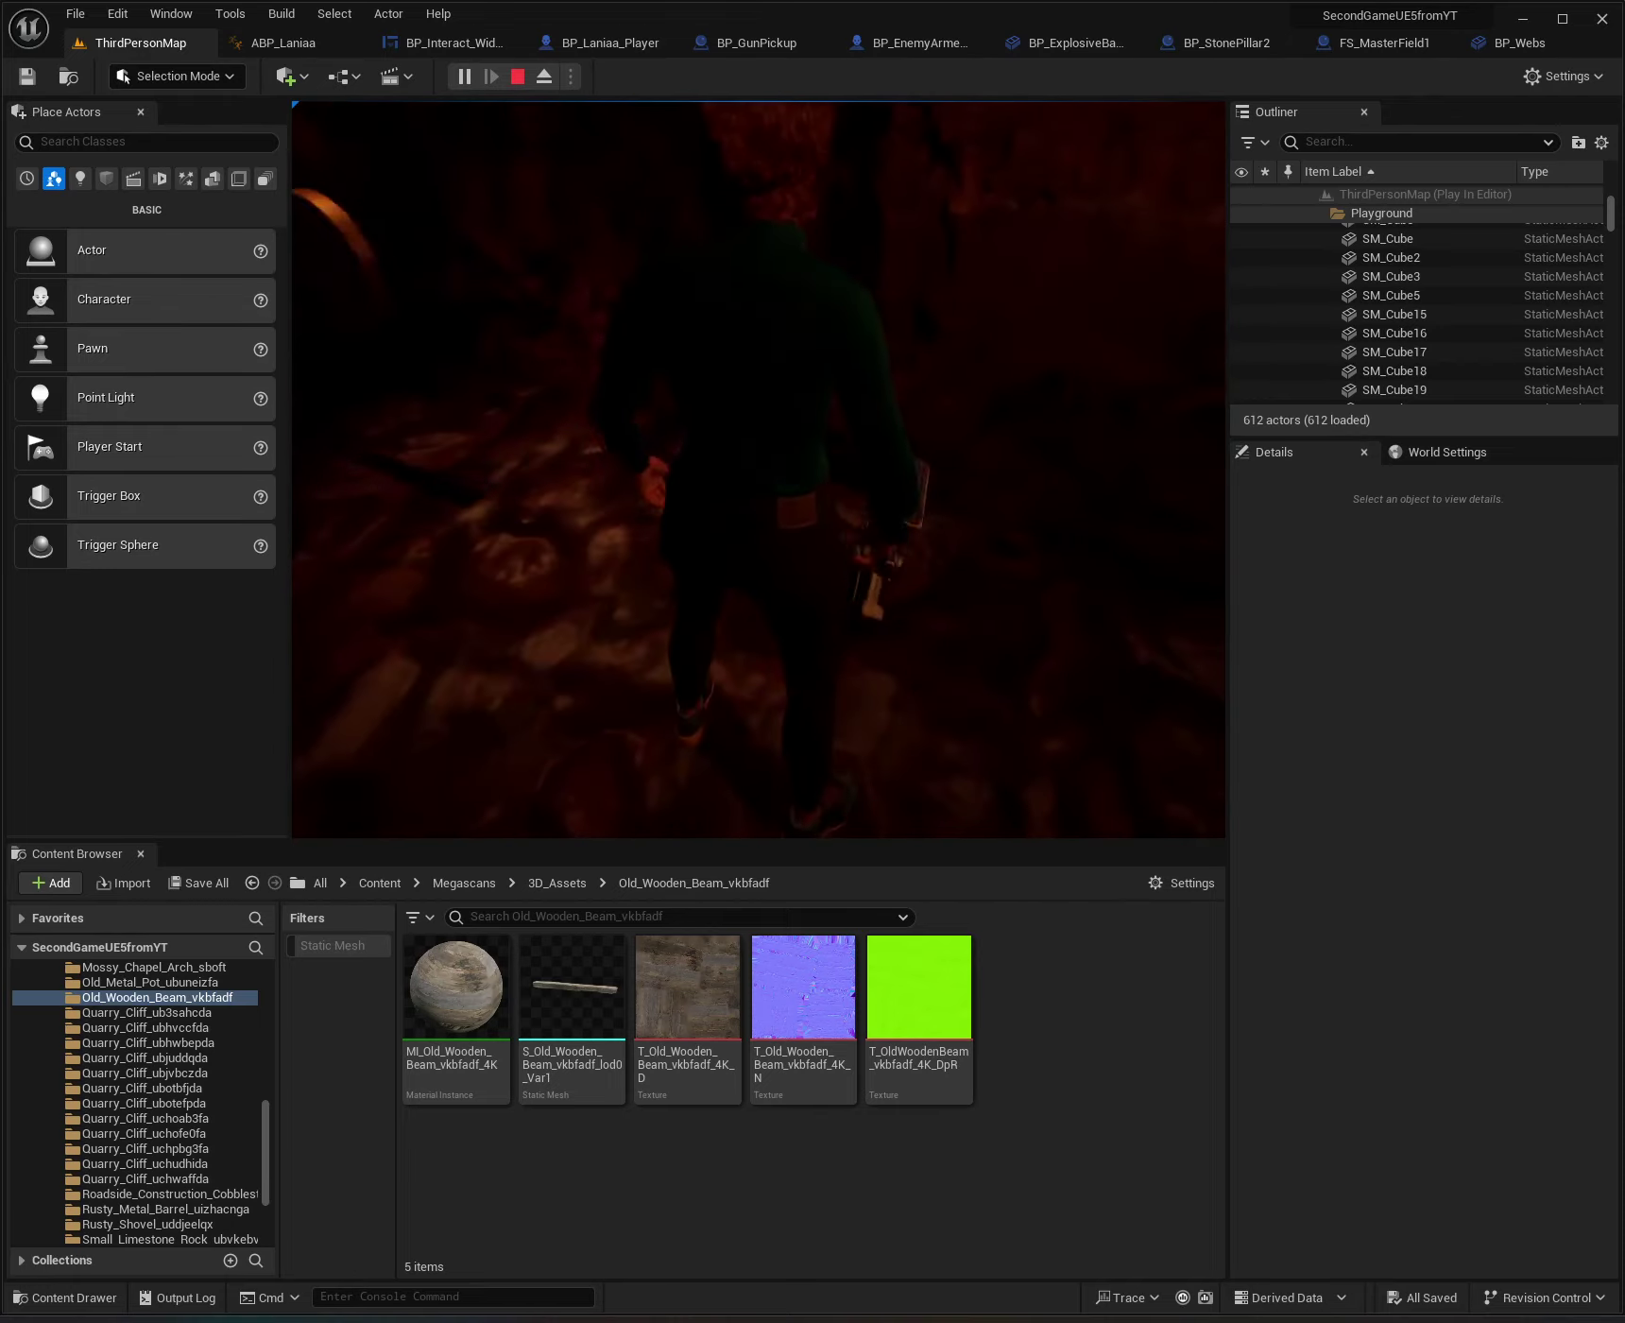
{"action": "key", "text": "w"}
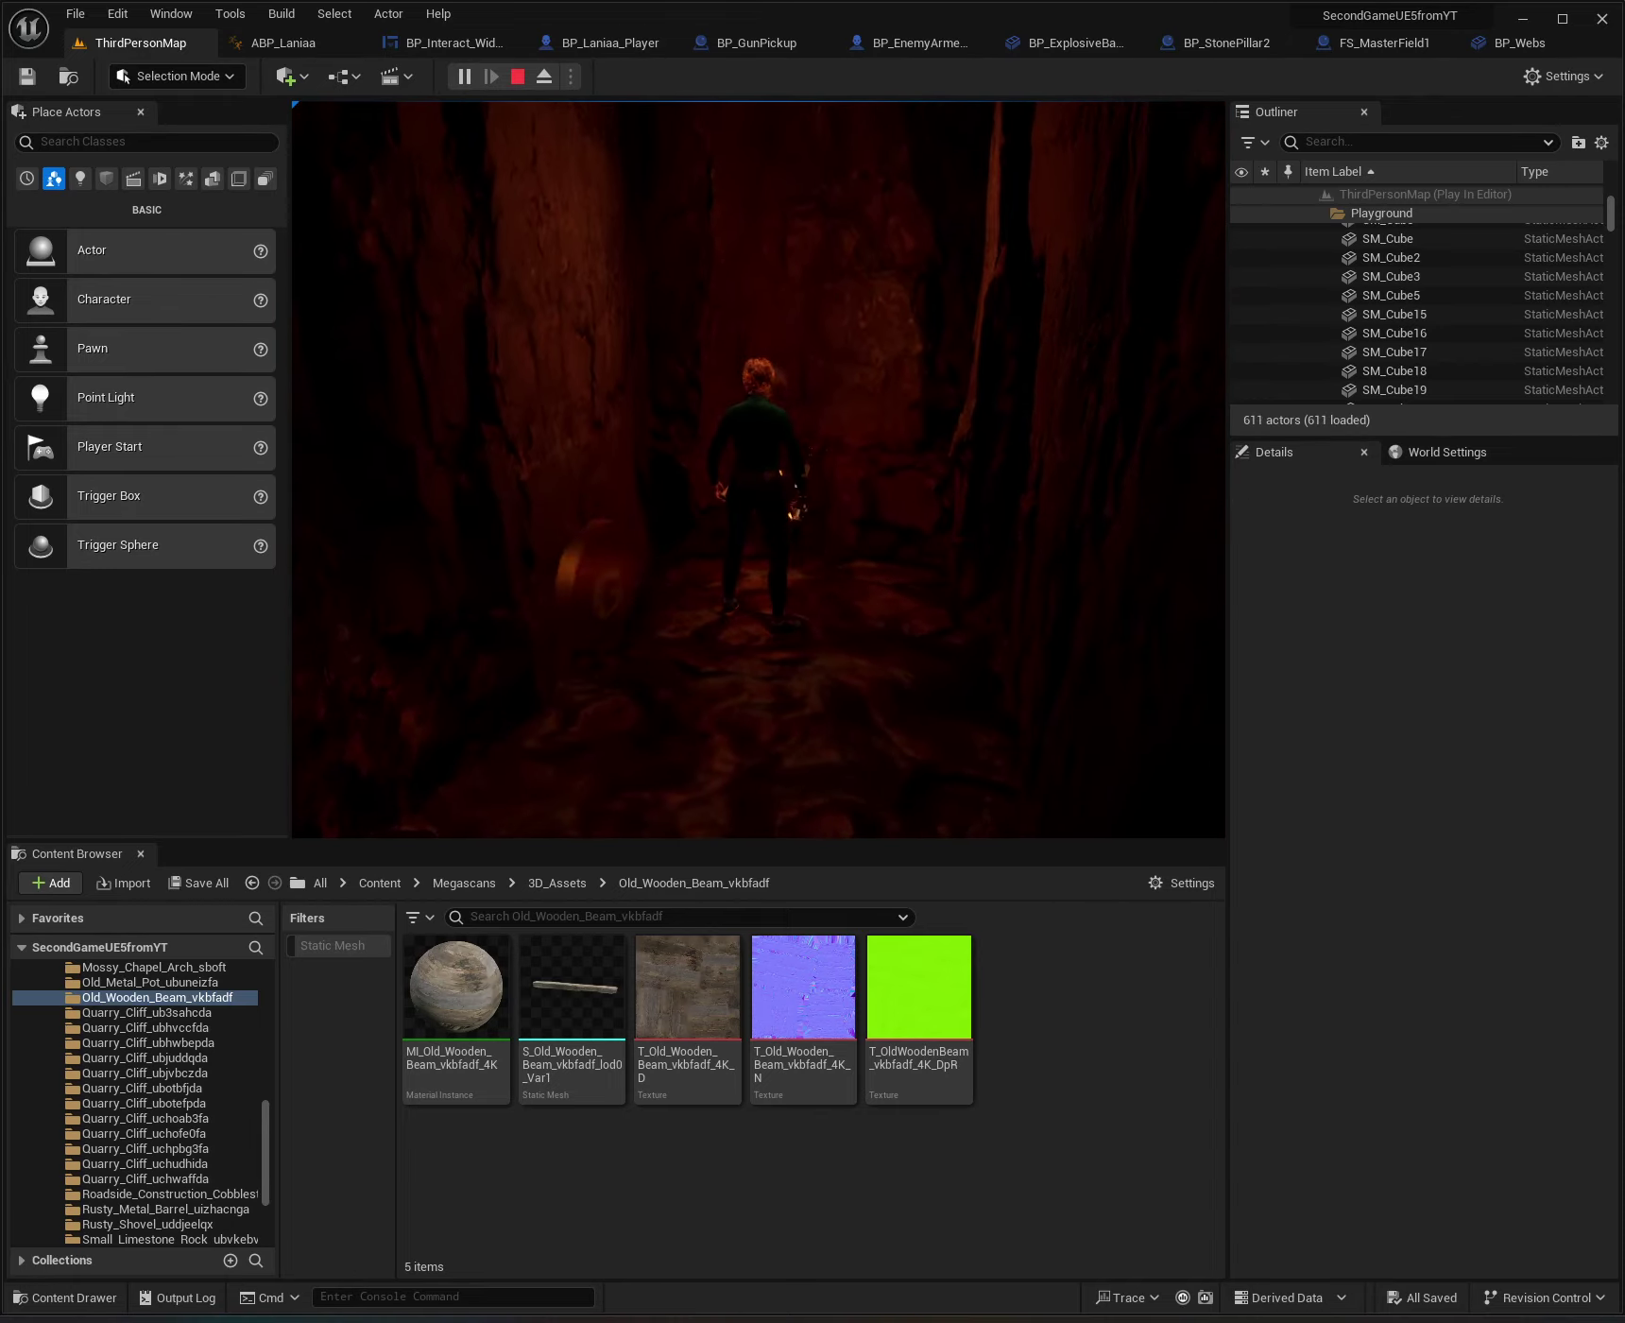
Run along the torch-lit corridor to the web-covered doorway, look back down the corridor, and end the playtest.
{"action": "key", "text": "w"}
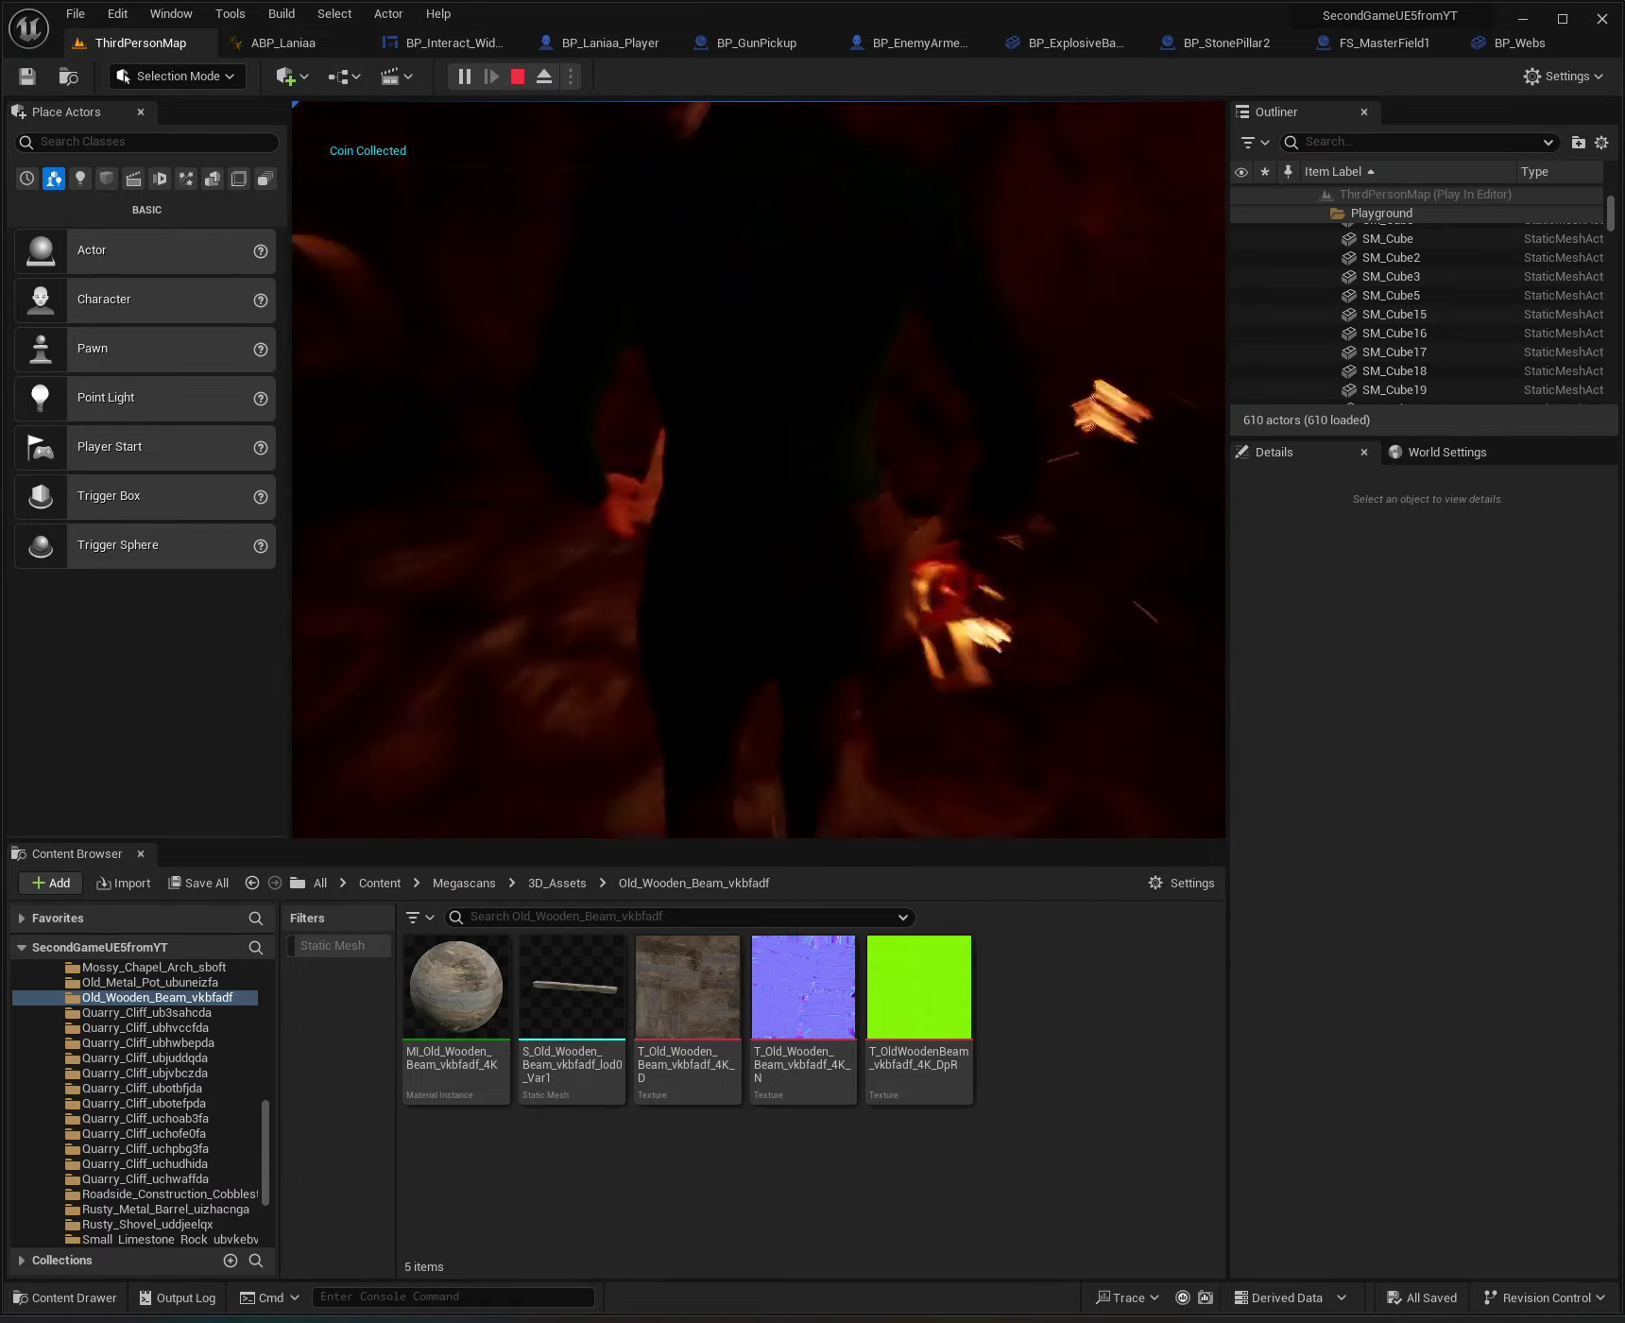
{"action": "key", "text": "w"}
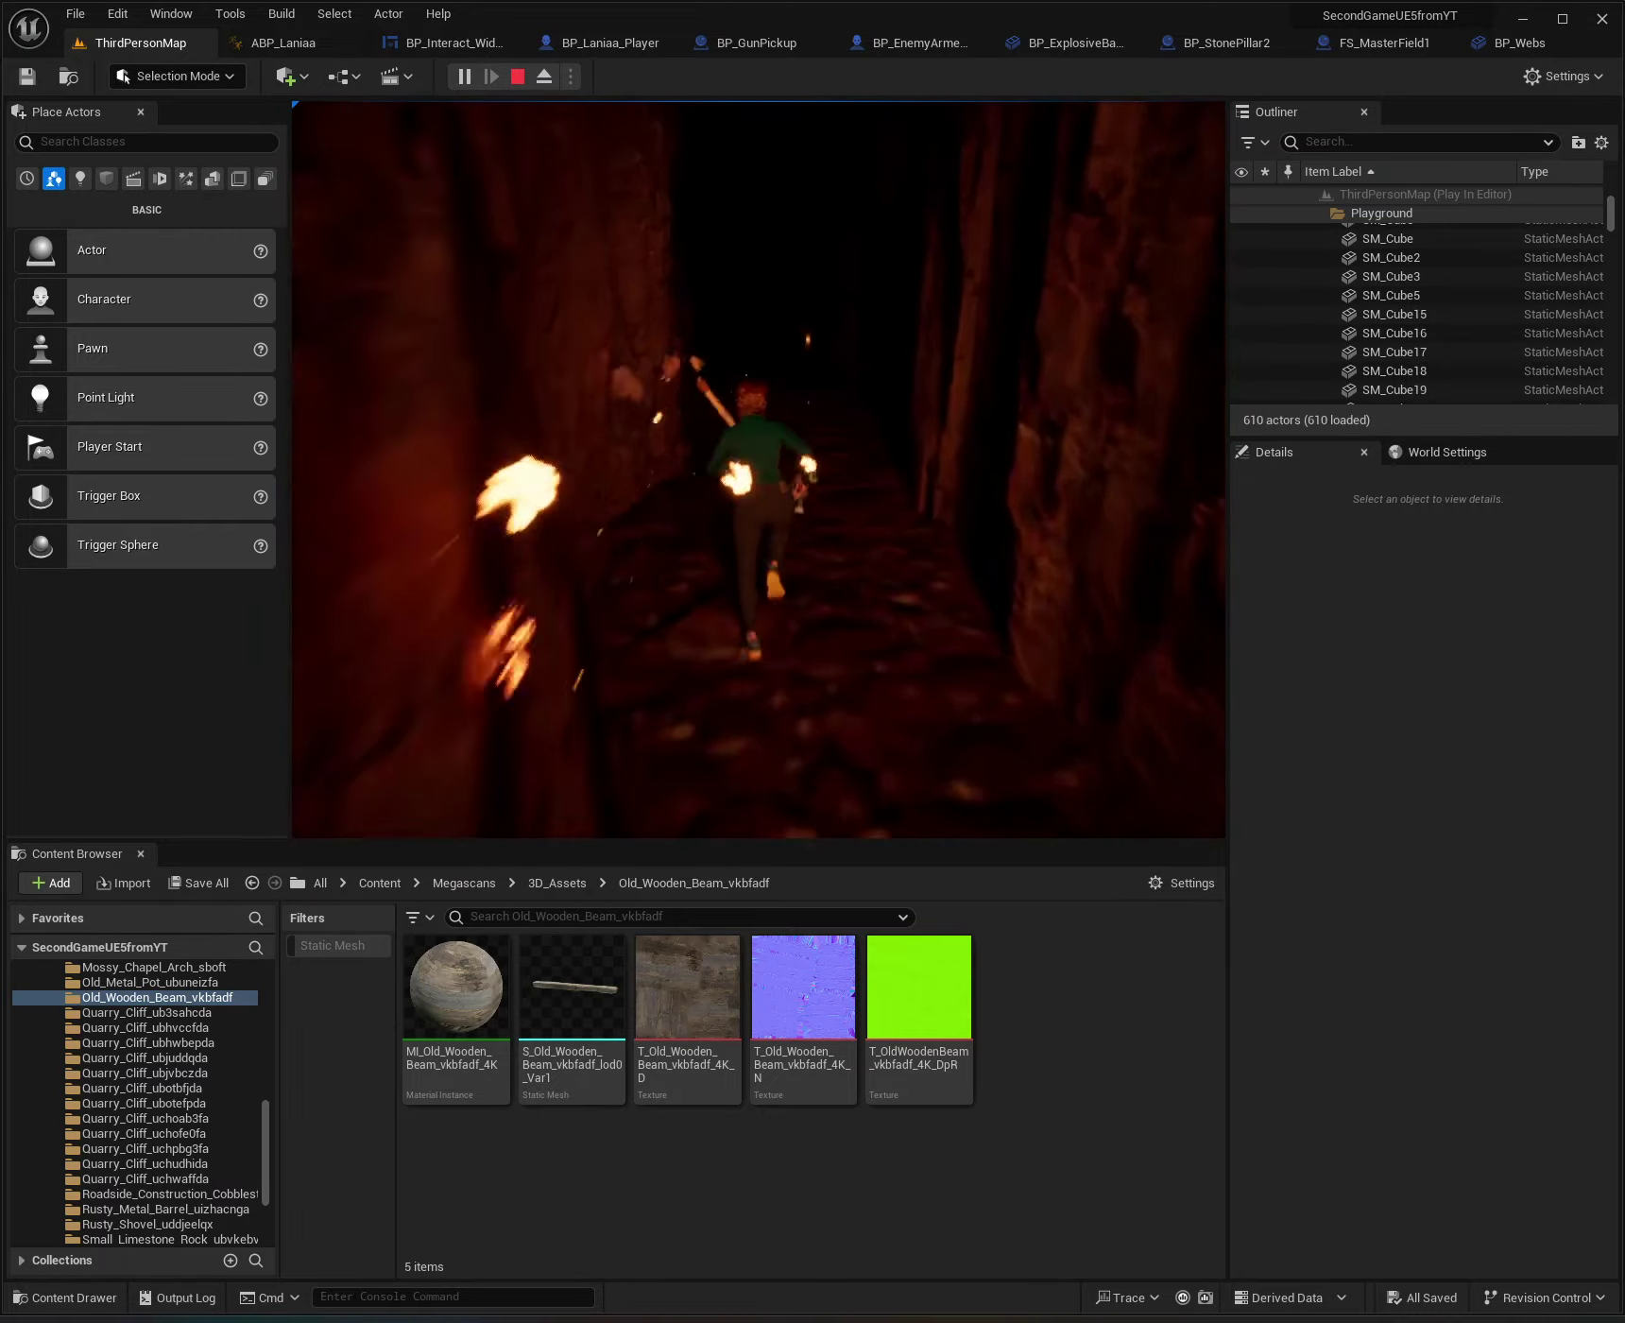
{"action": "key", "text": "w"}
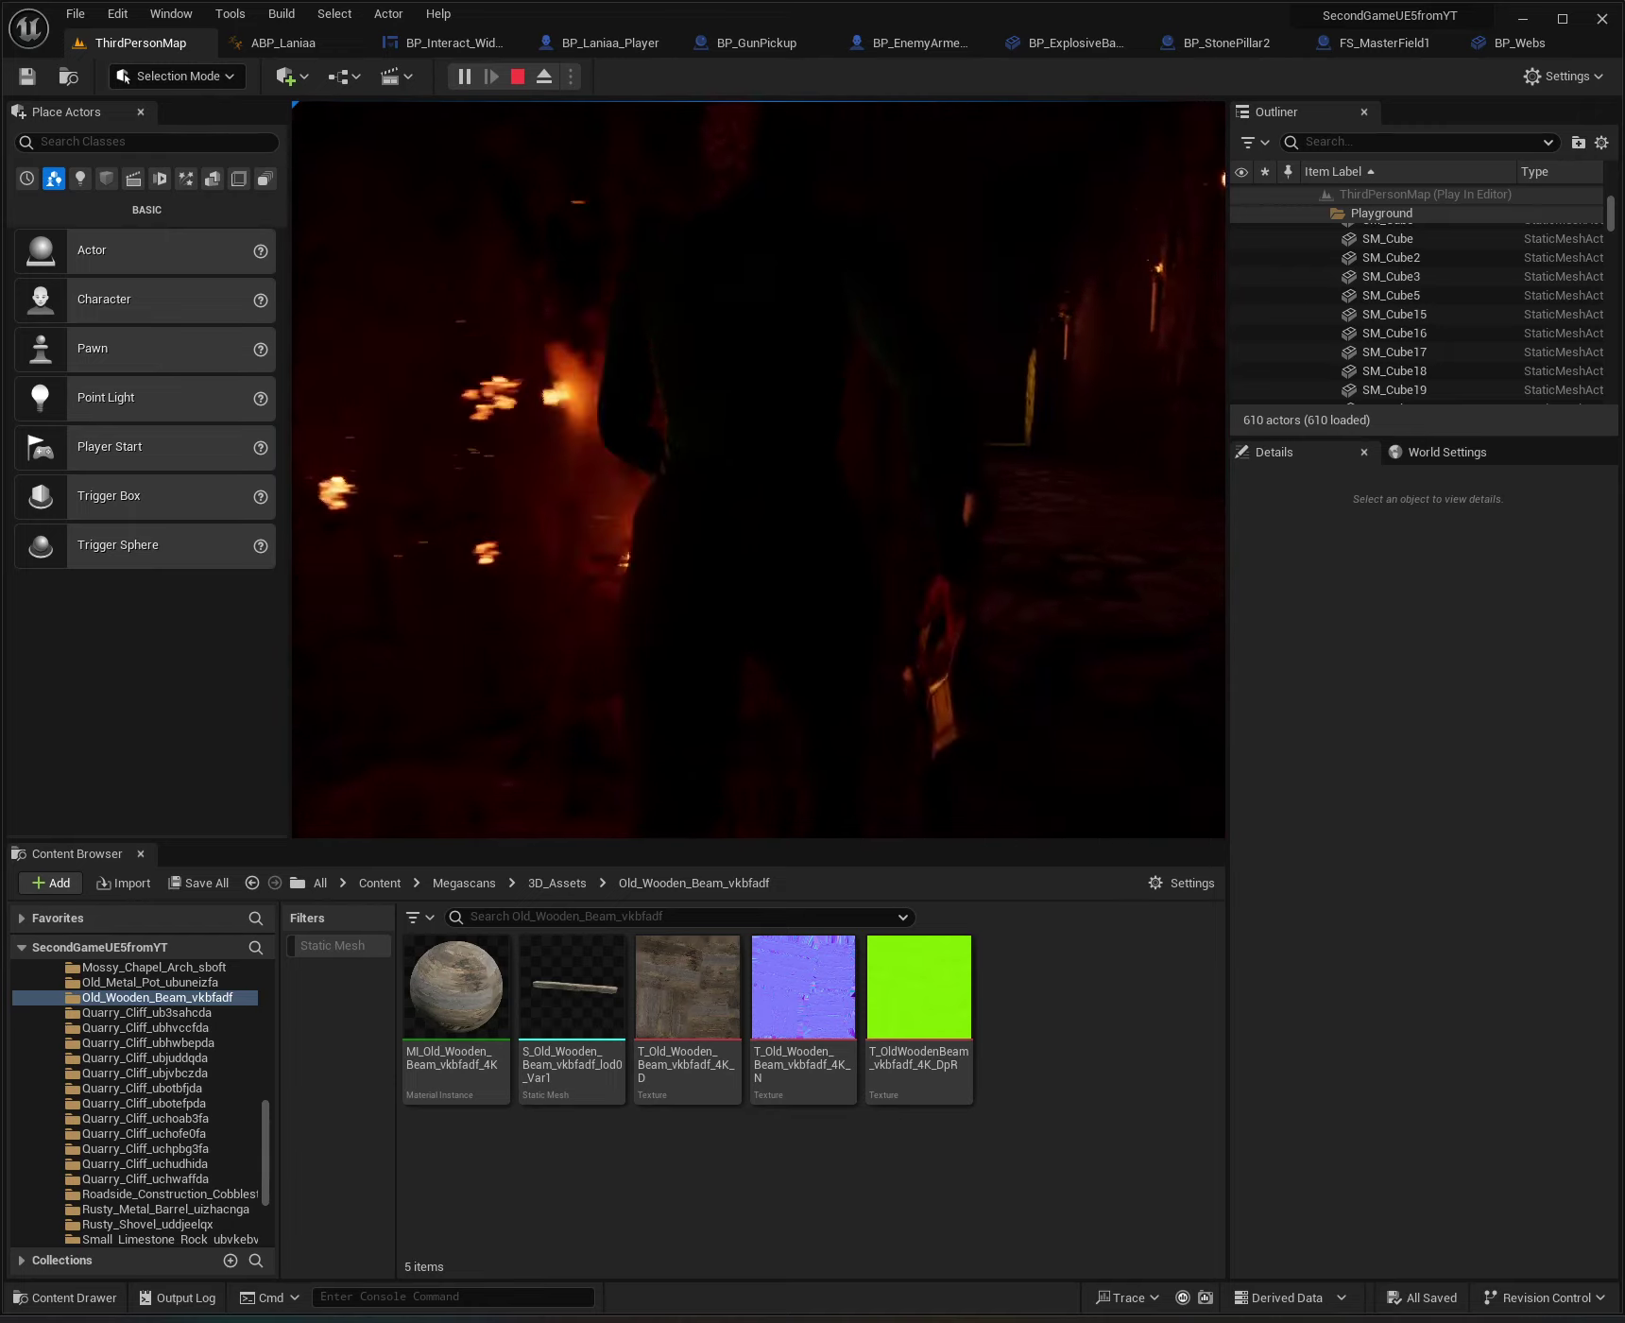
{"action": "key", "text": "w"}
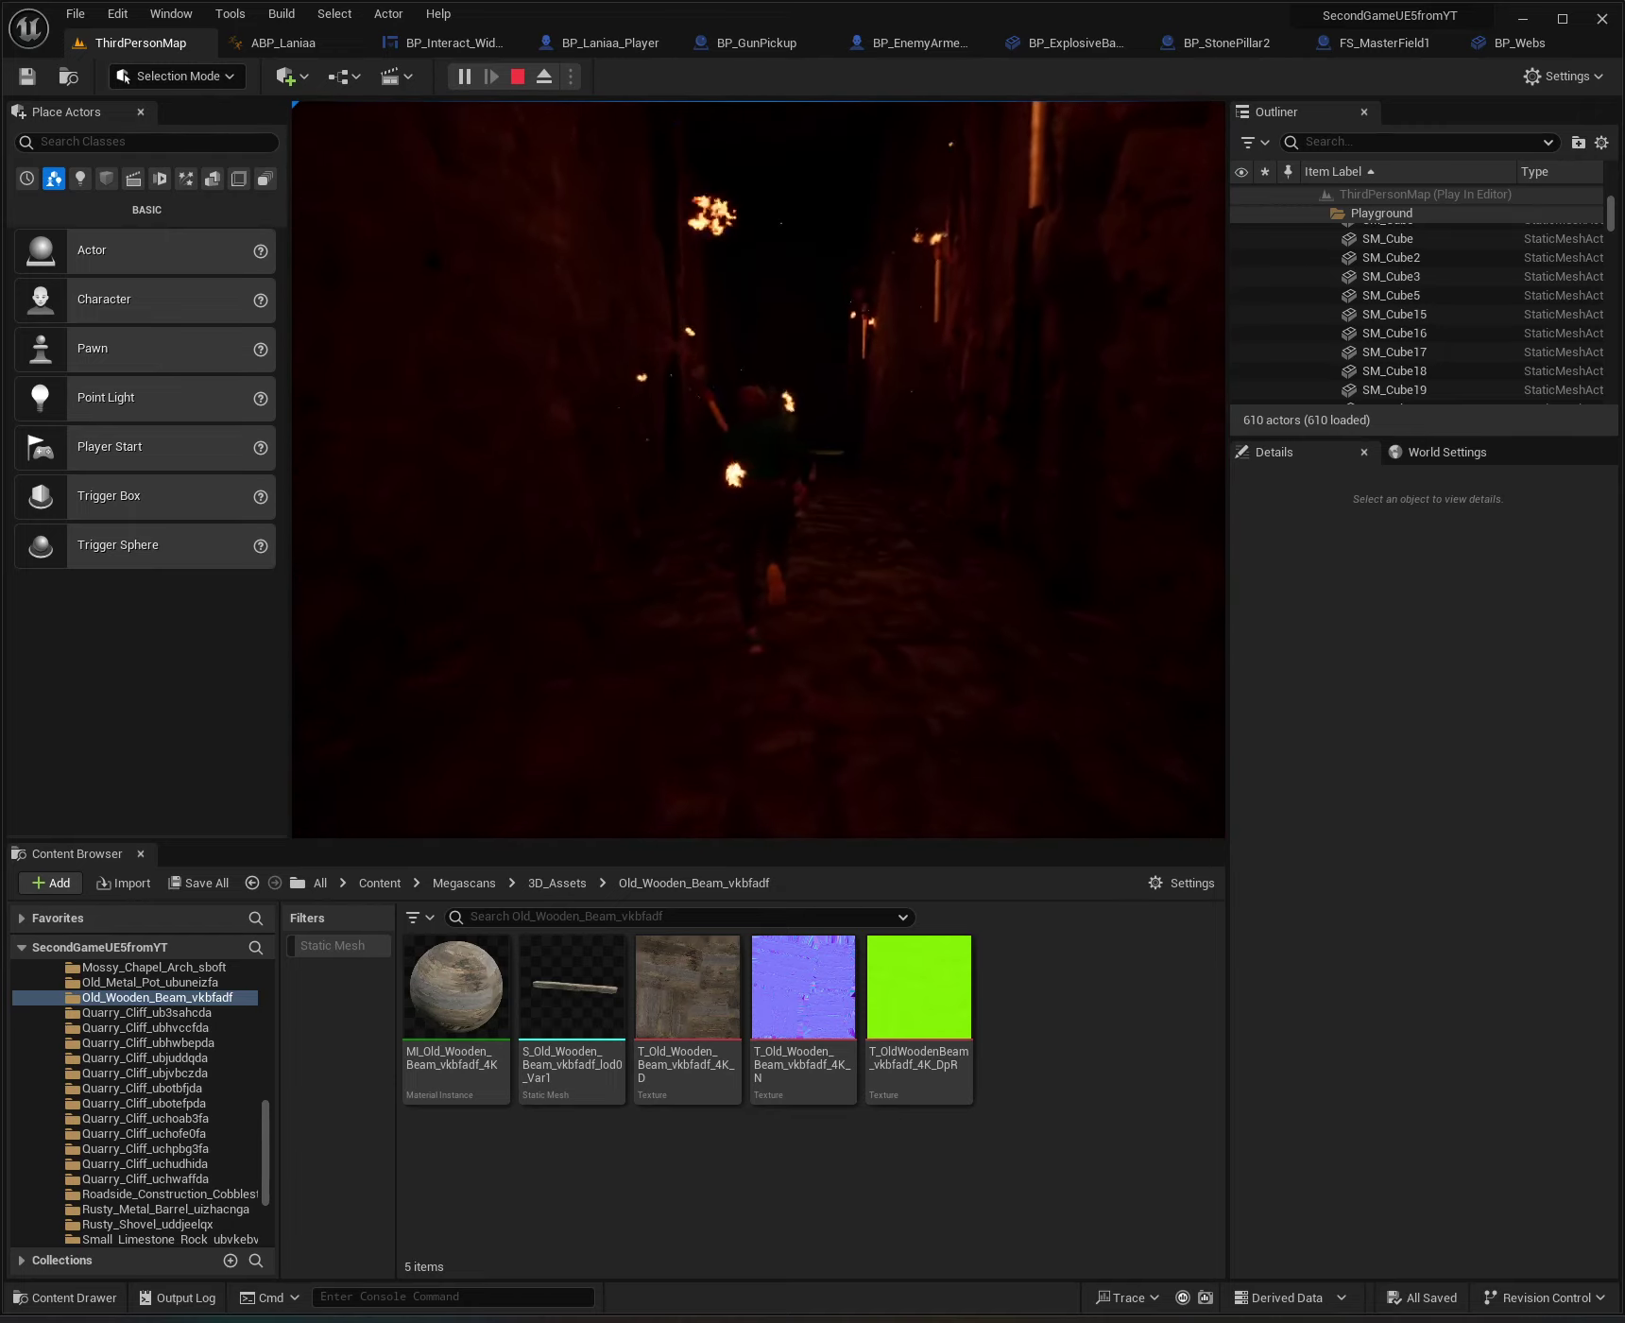
{"action": "key", "text": "w"}
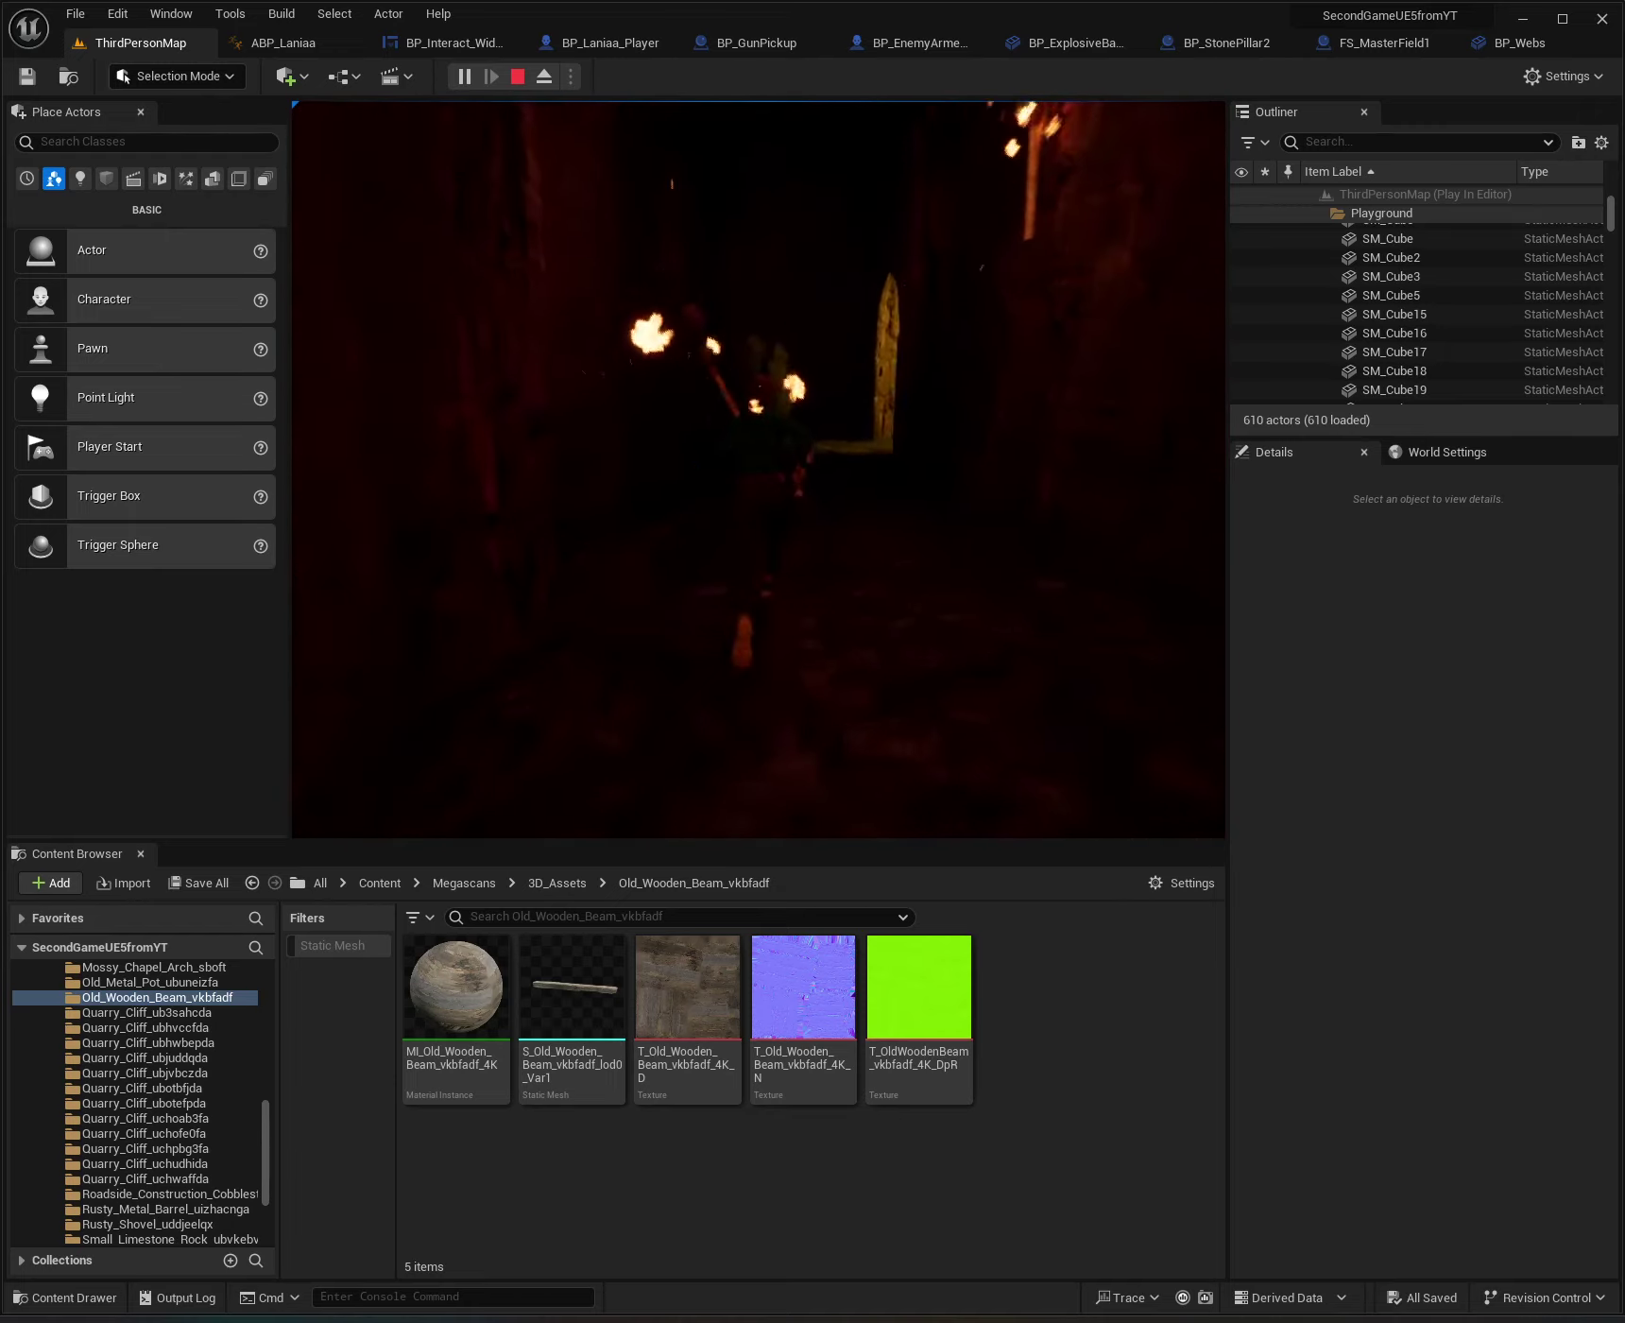
{"action": "key", "text": "w"}
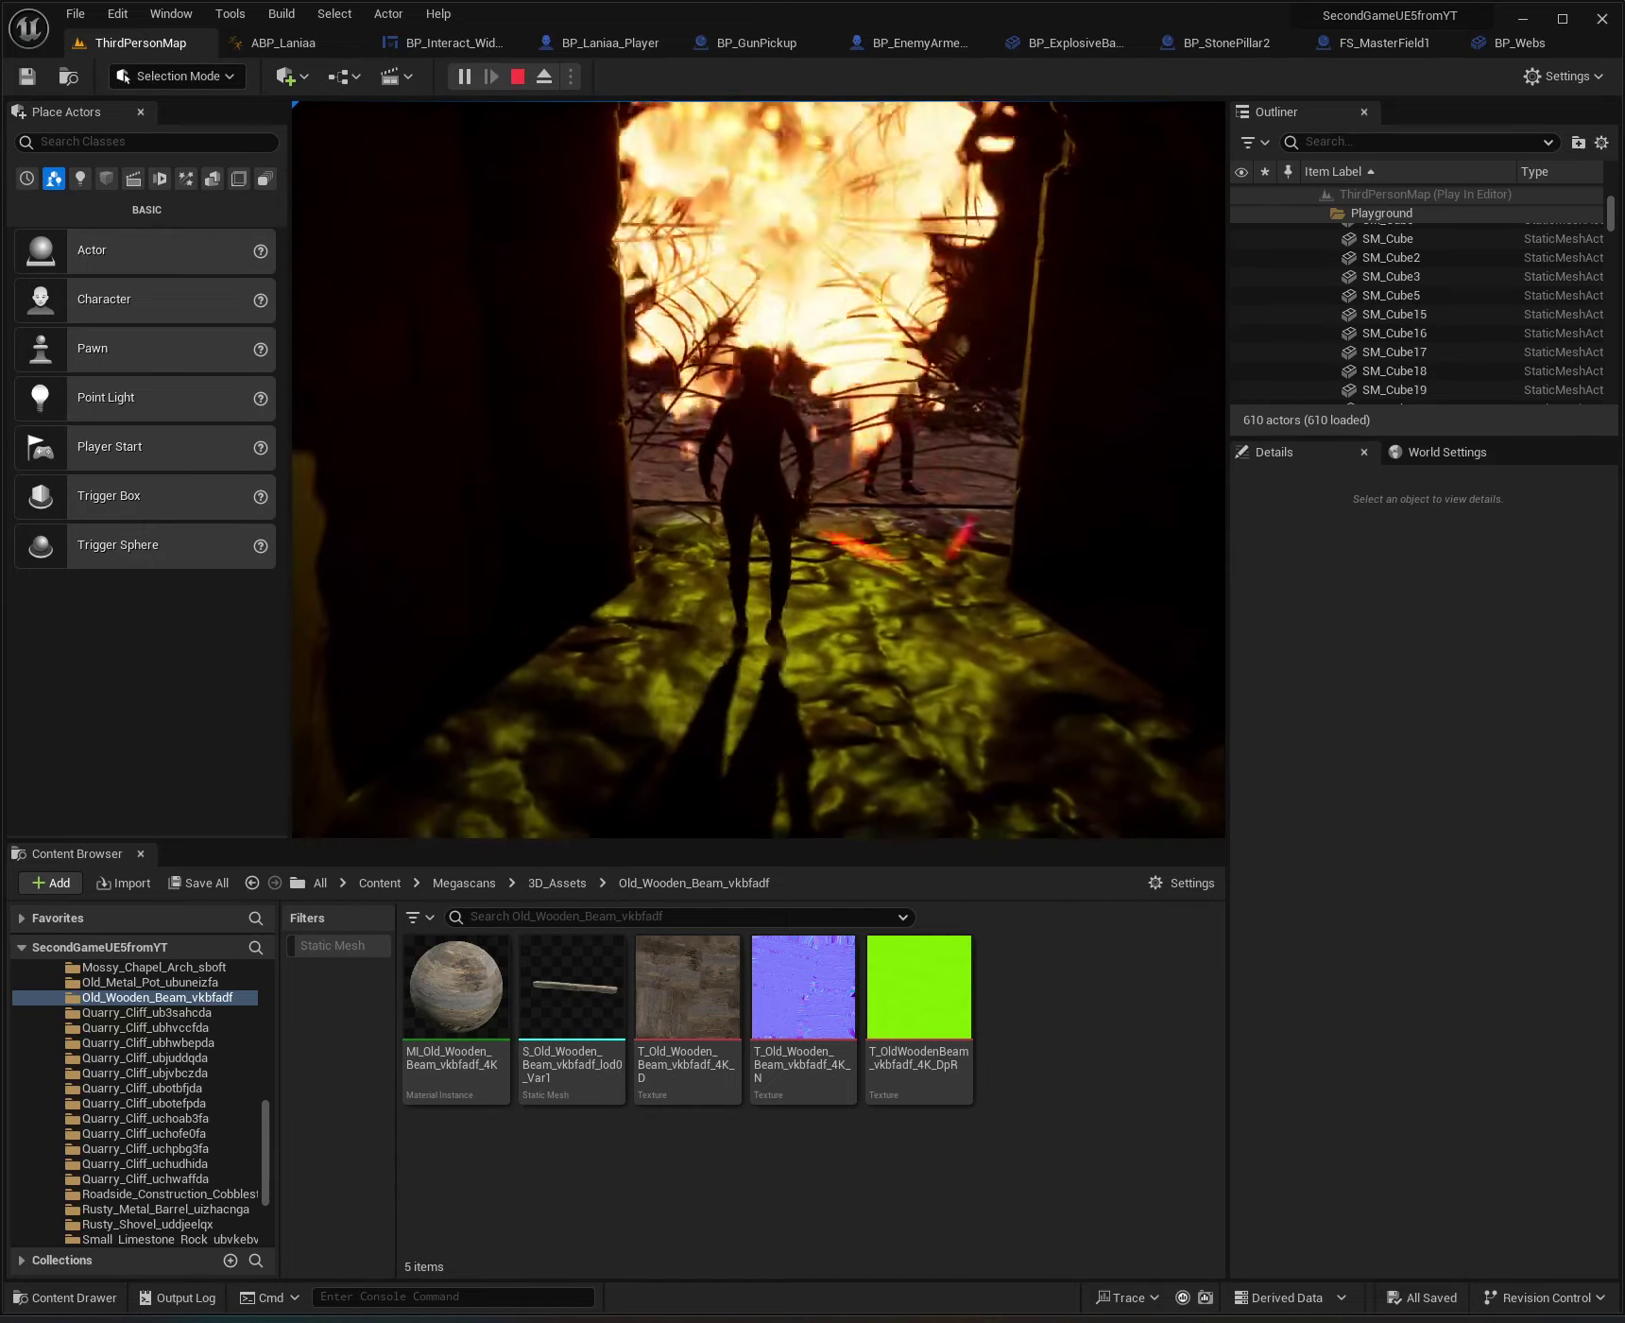
{"action": "key", "text": "w"}
{"action": "key", "text": "w"}
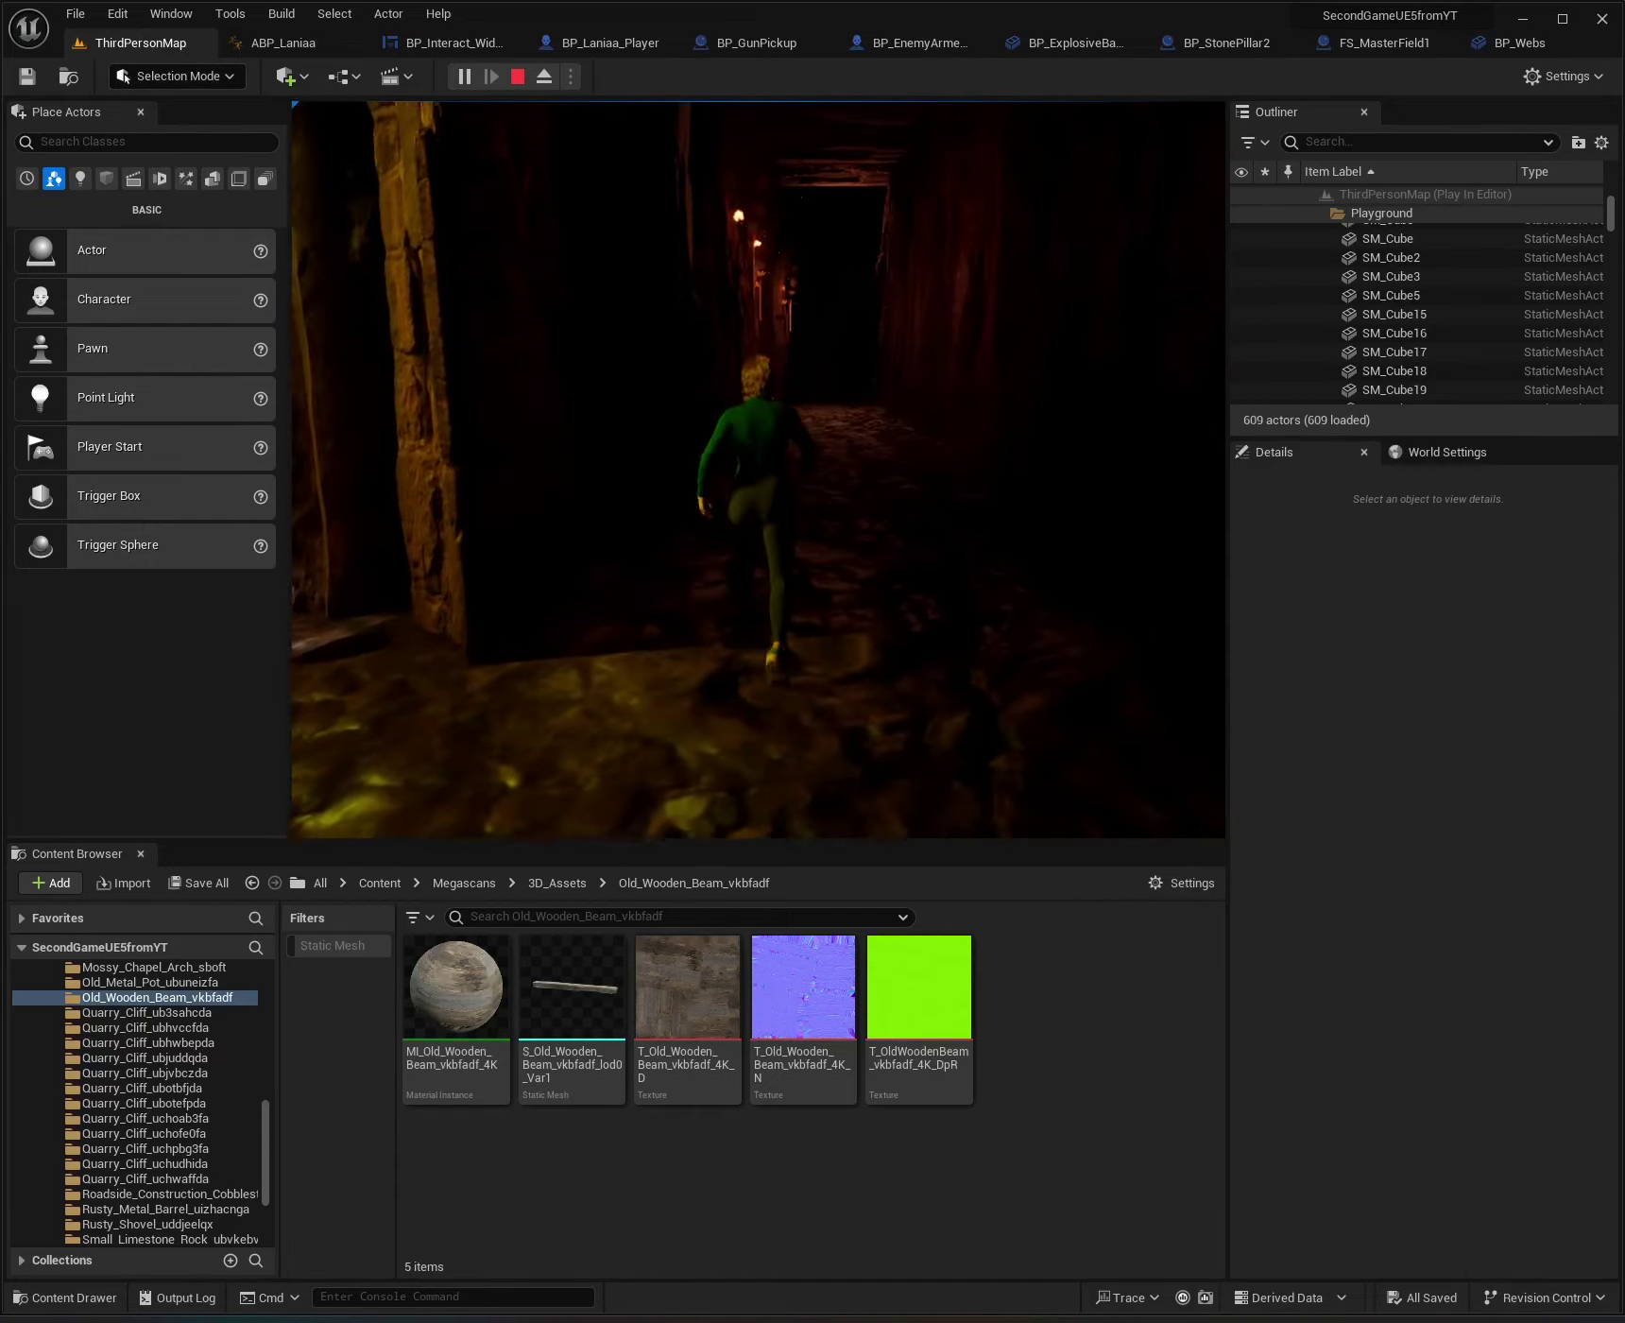
{"action": "key", "text": "Escape"}
Try to start a playtest from the limestone slab overlooking the large cavern, and stop it.
{"action": "key", "text": "w"}
{"action": "right_click_drag", "start_coordinate": [915, 464], "coordinate": [915, 464]}
{"action": "key", "text": "w"}
{"action": "key", "text": "w"}
{"action": "right_click", "coordinate": [823, 784]}
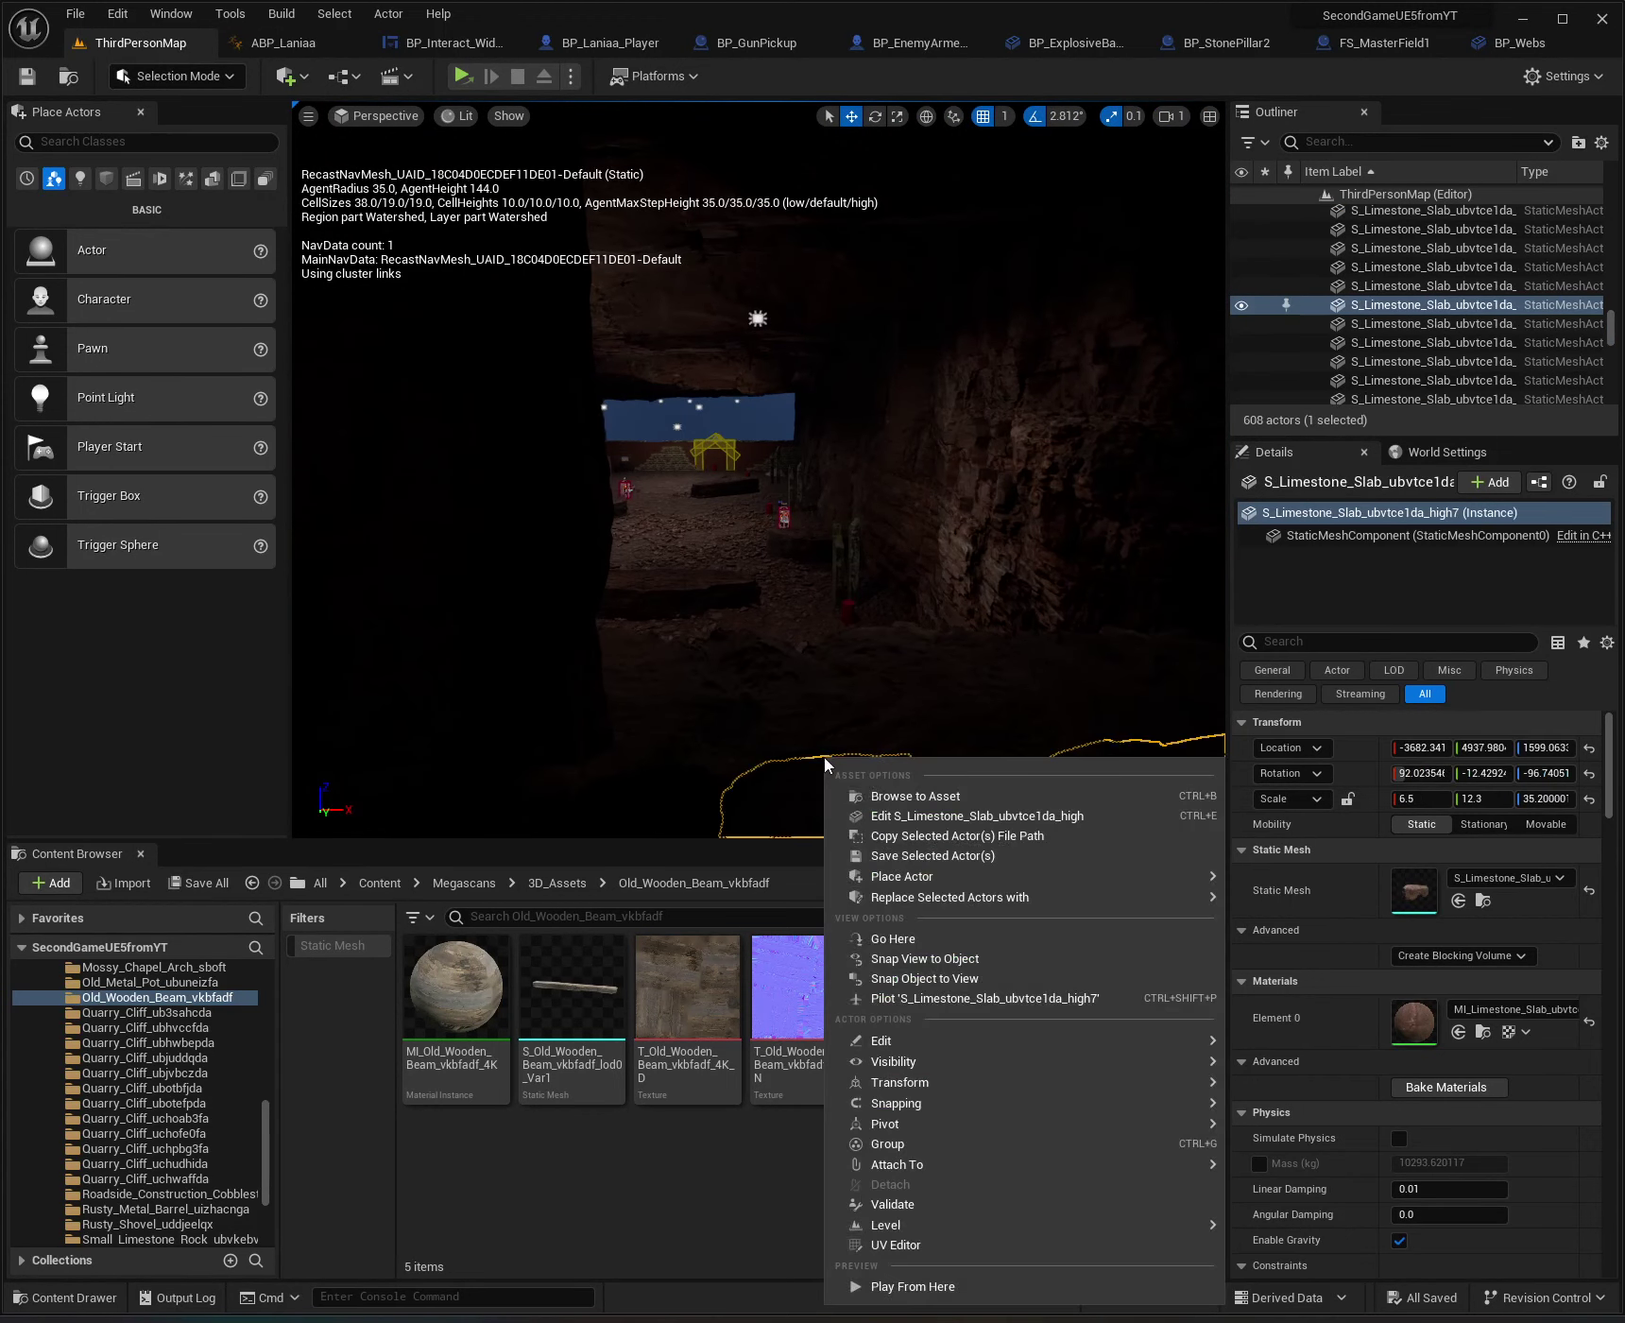
{"action": "left_click", "coordinate": [945, 1285]}
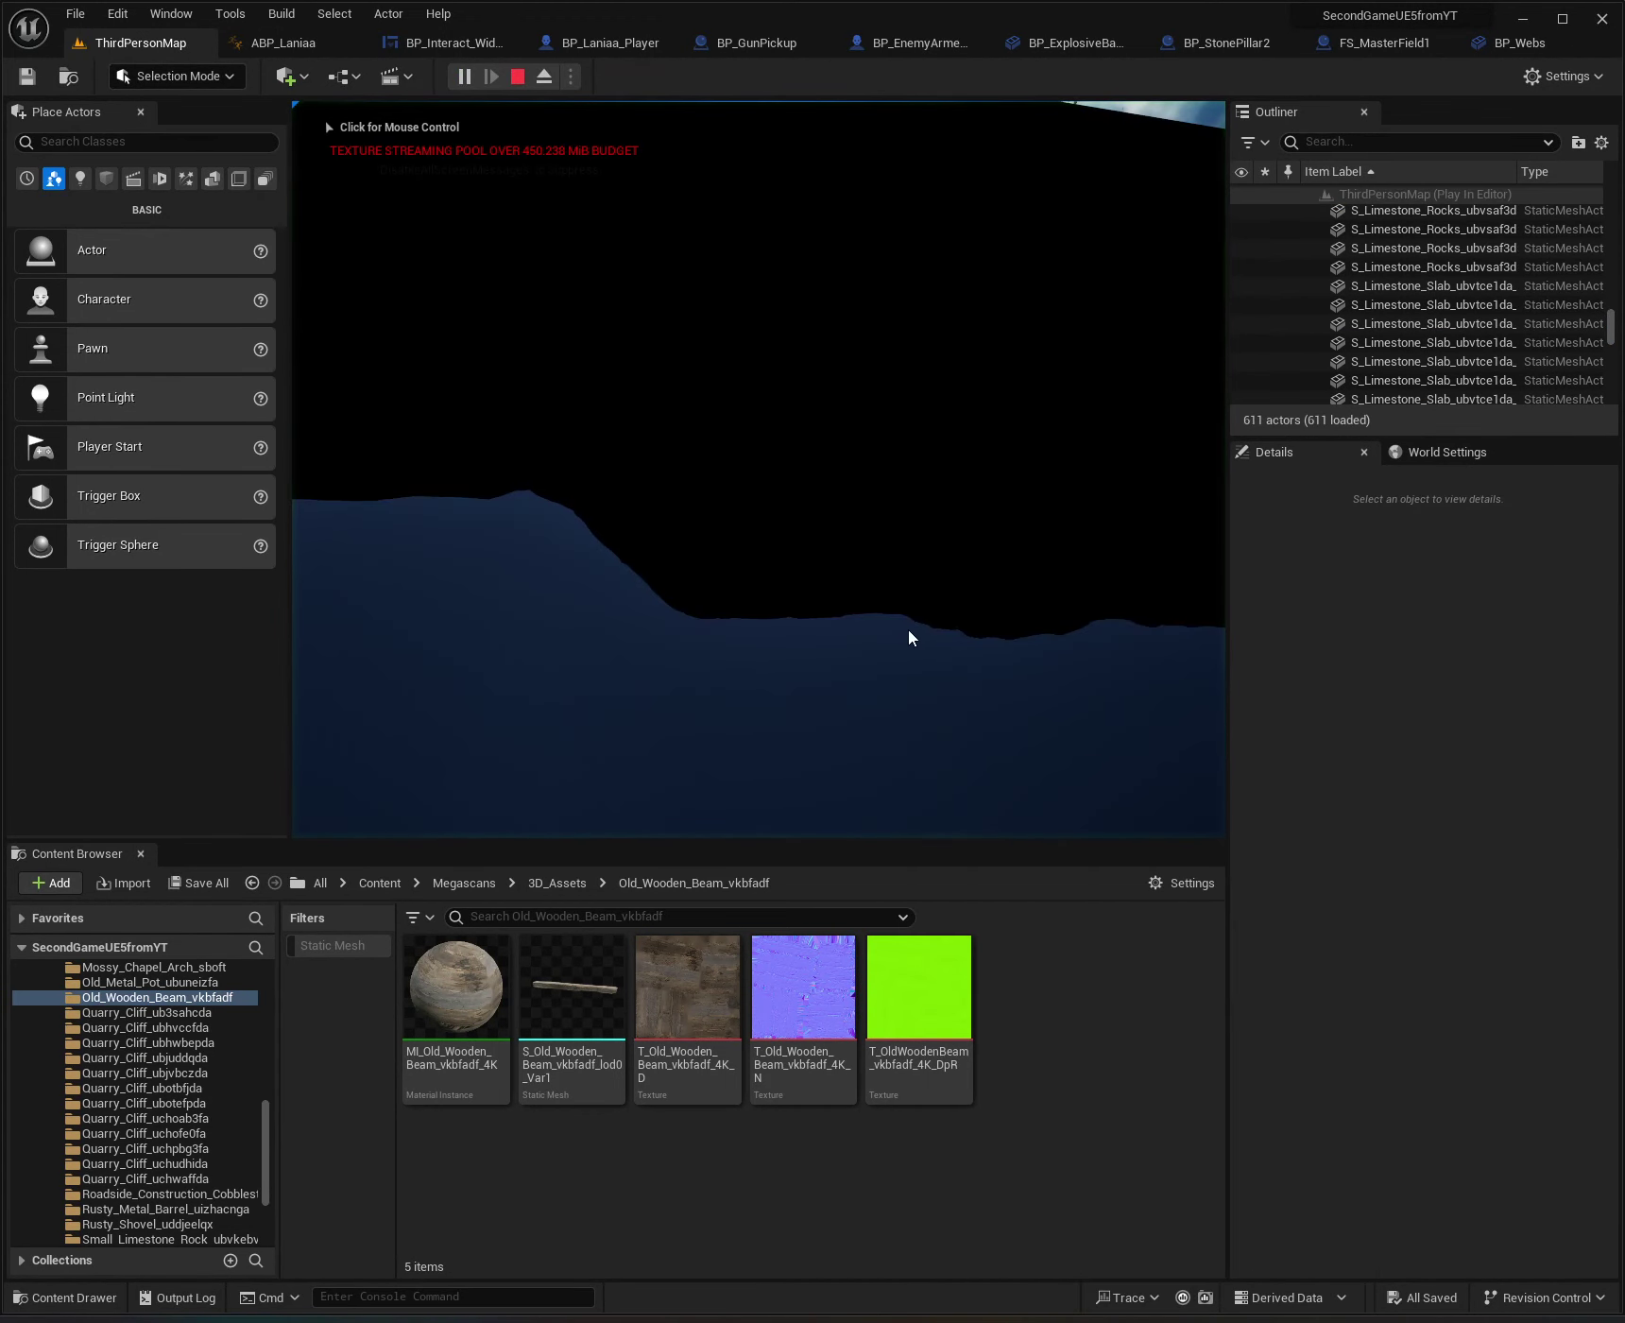
{"action": "key", "text": "Escape"}
Playtest from the quarry cliff ledge overlooking the large cavern, examine the cavern and the outdoor canyon, and end the playtest.
{"action": "right_click_drag", "start_coordinate": [881, 617], "coordinate": [804, 533]}
{"action": "right_click", "coordinate": [810, 541]}
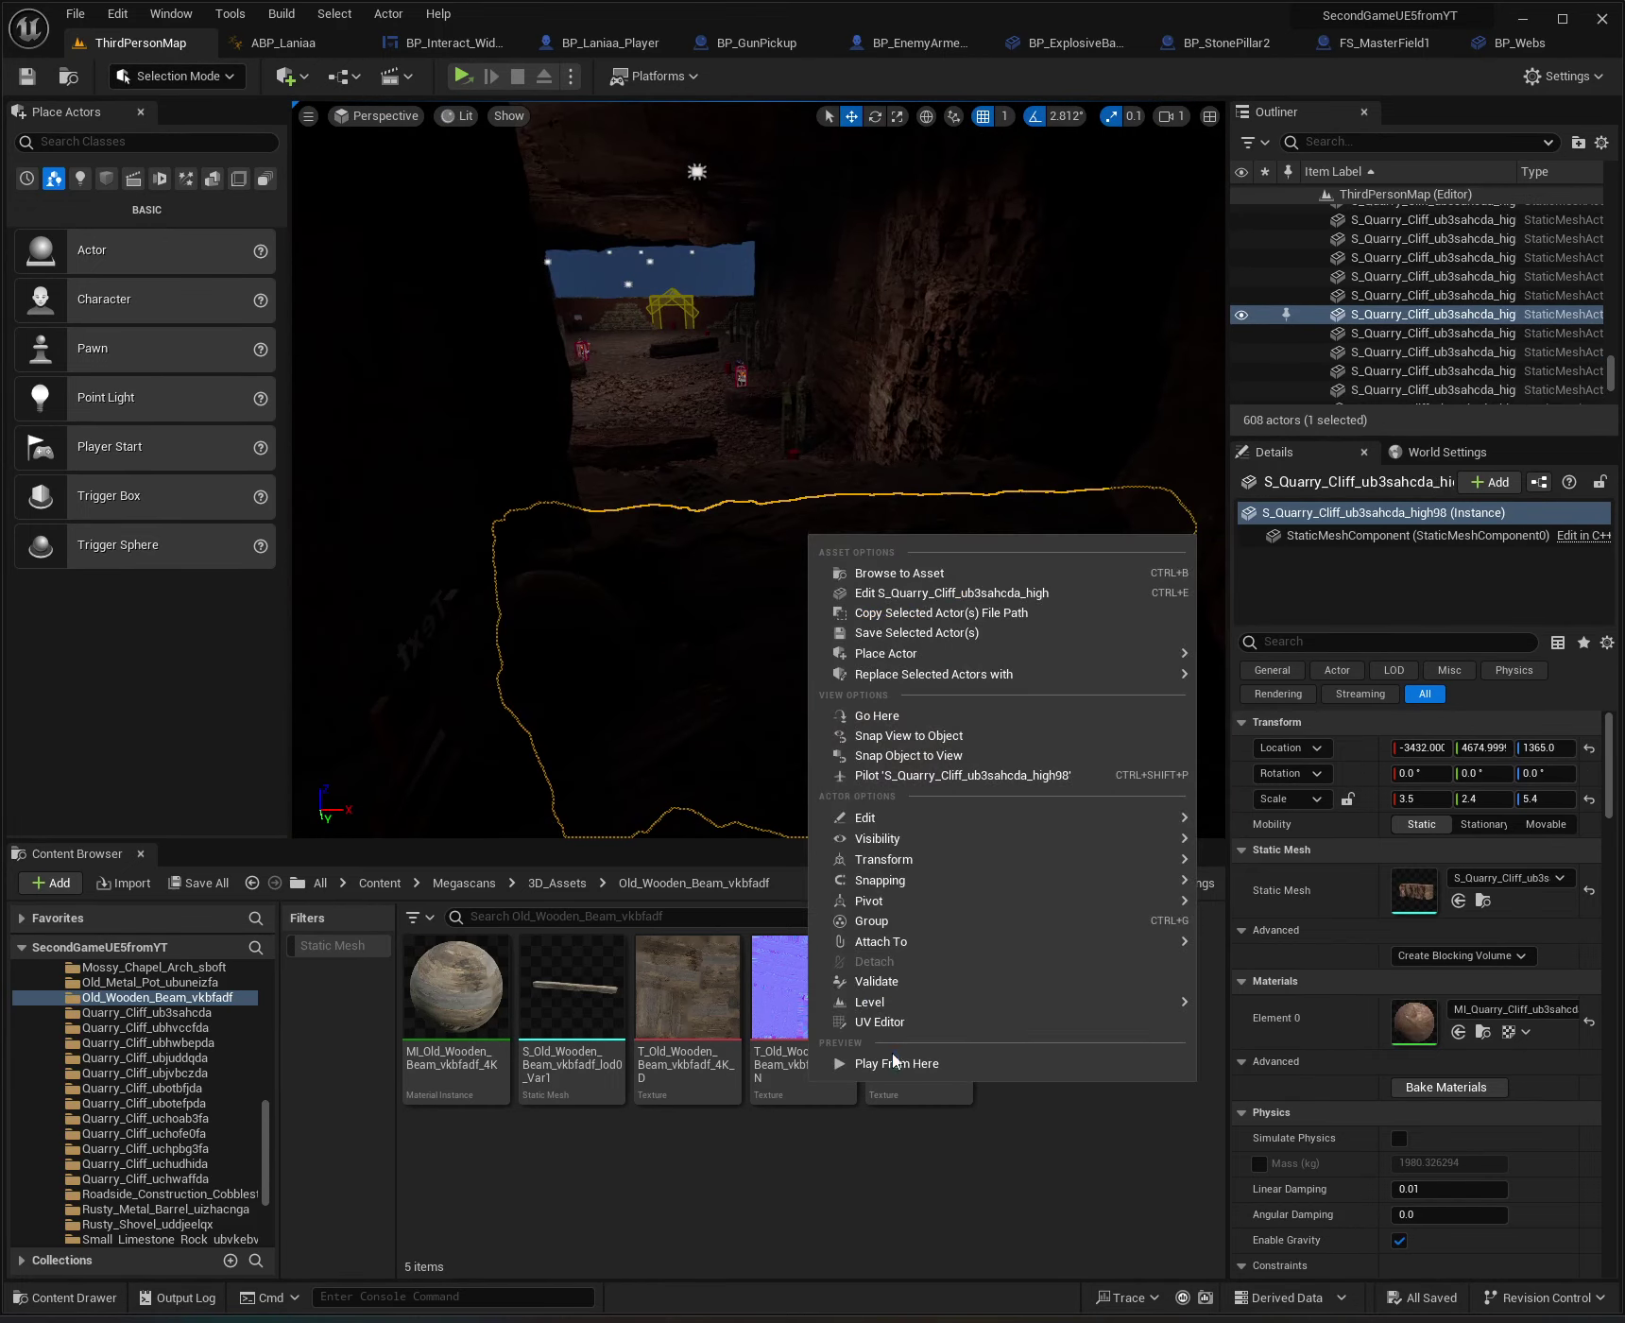
{"action": "left_click", "coordinate": [893, 1064]}
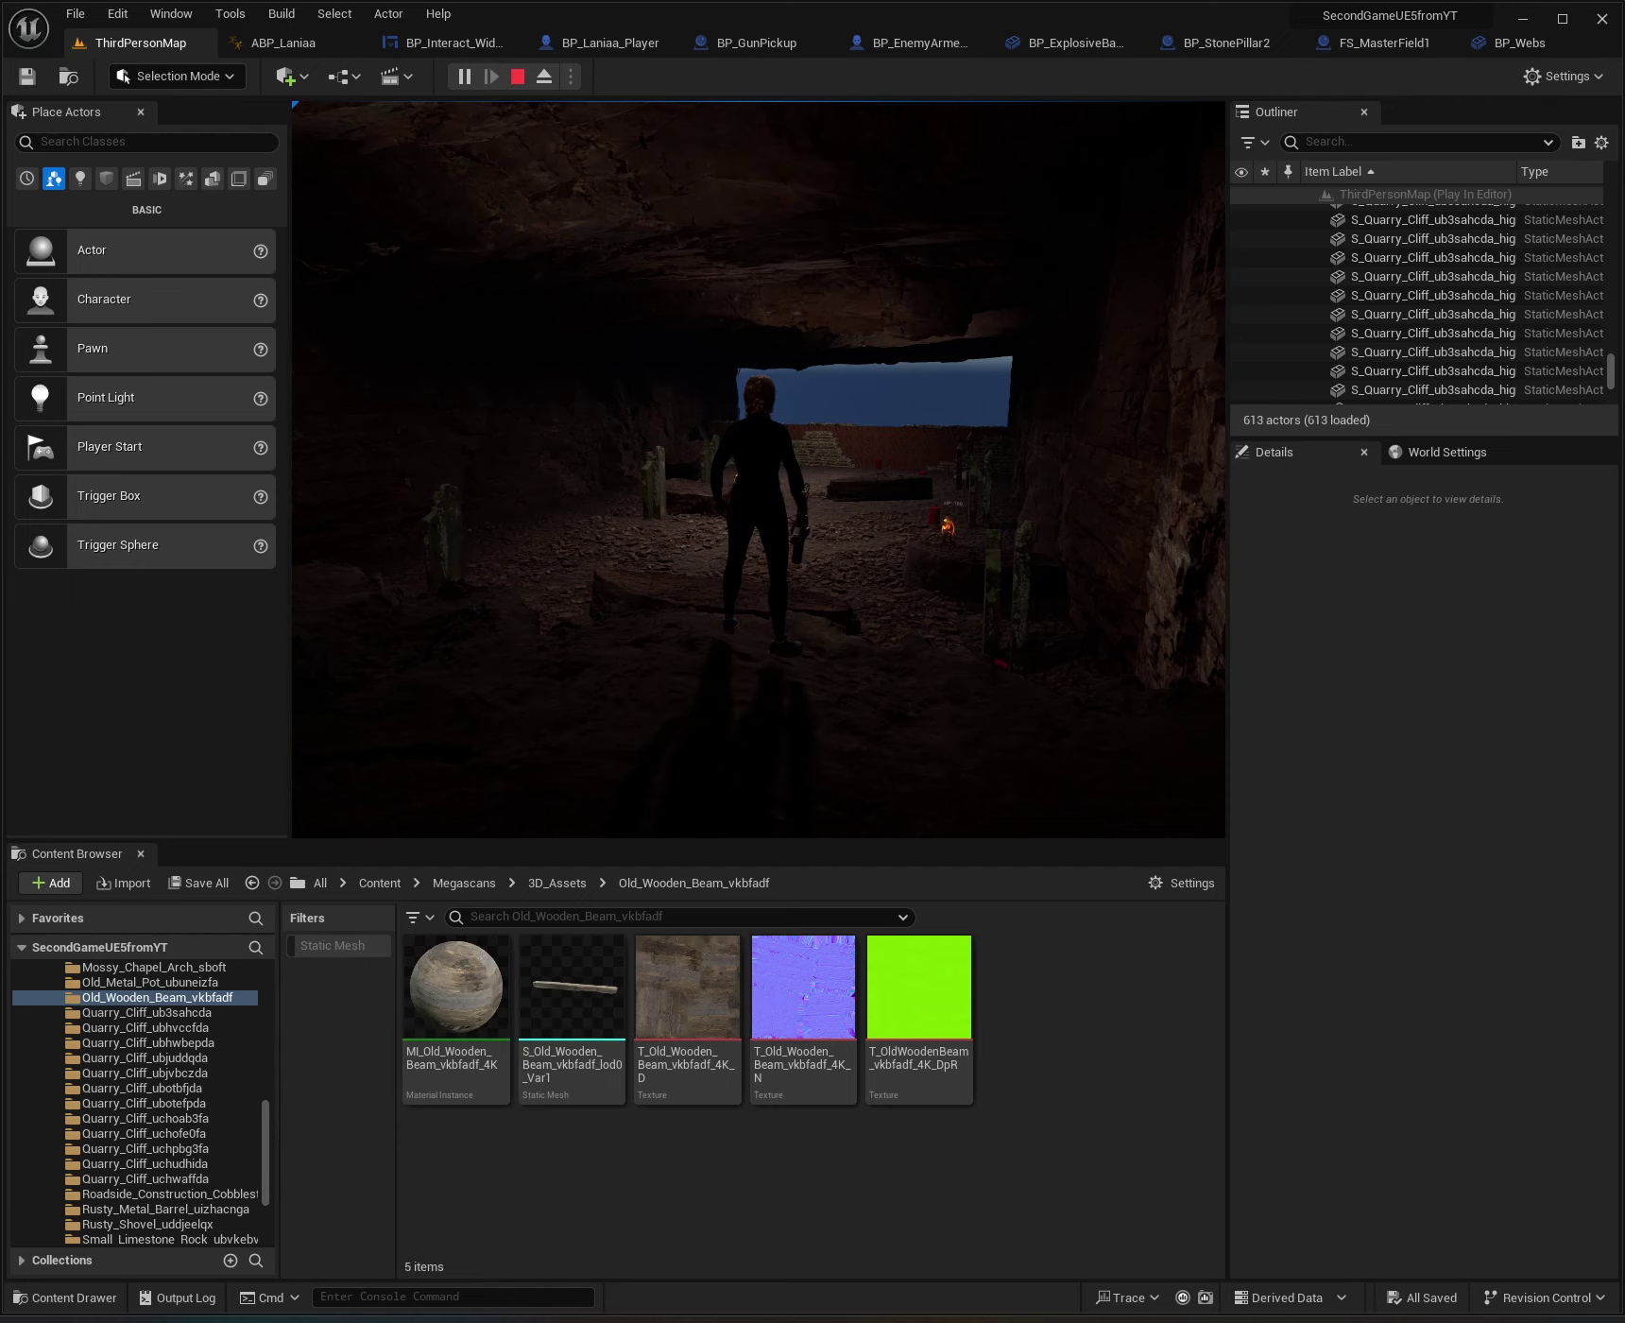
{"action": "key", "text": "w"}
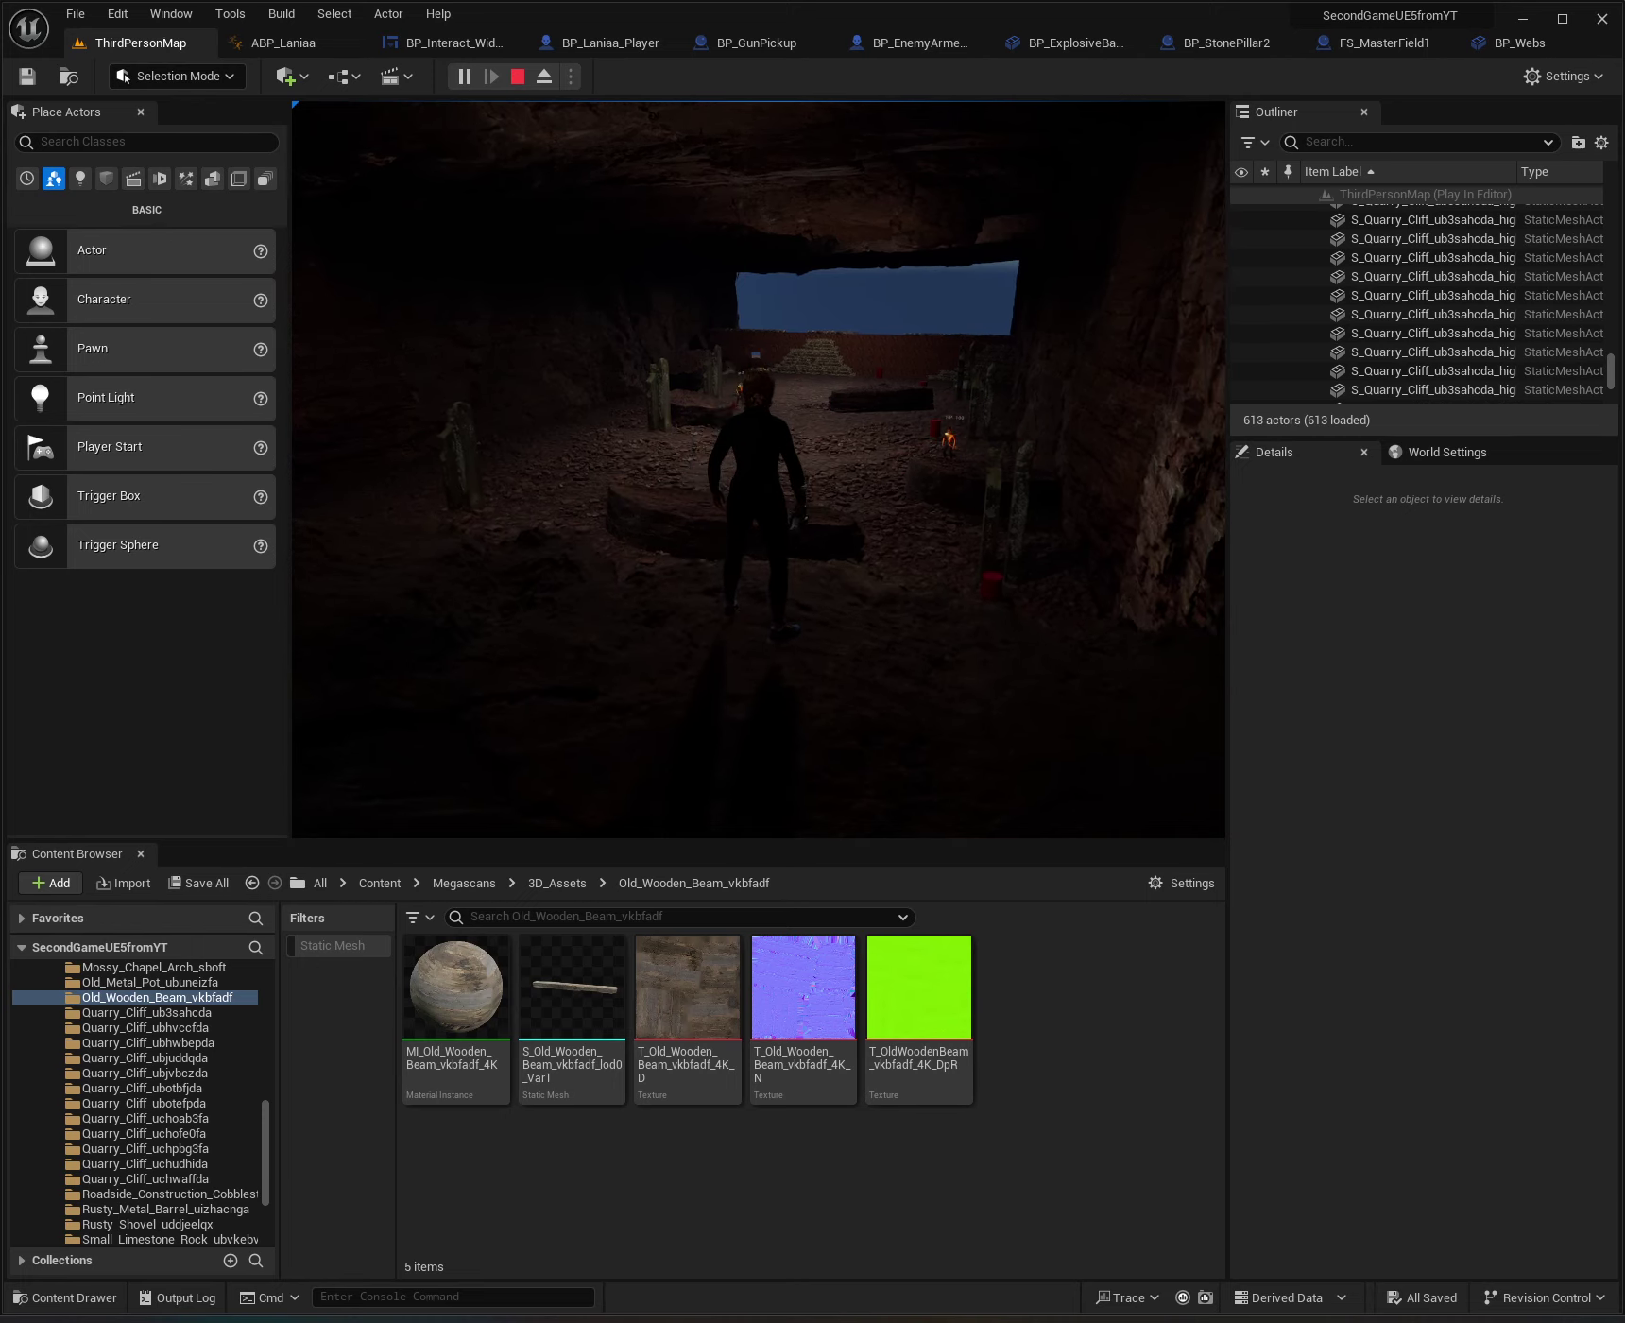
{"action": "key", "text": "w"}
{"action": "key", "text": "w"}
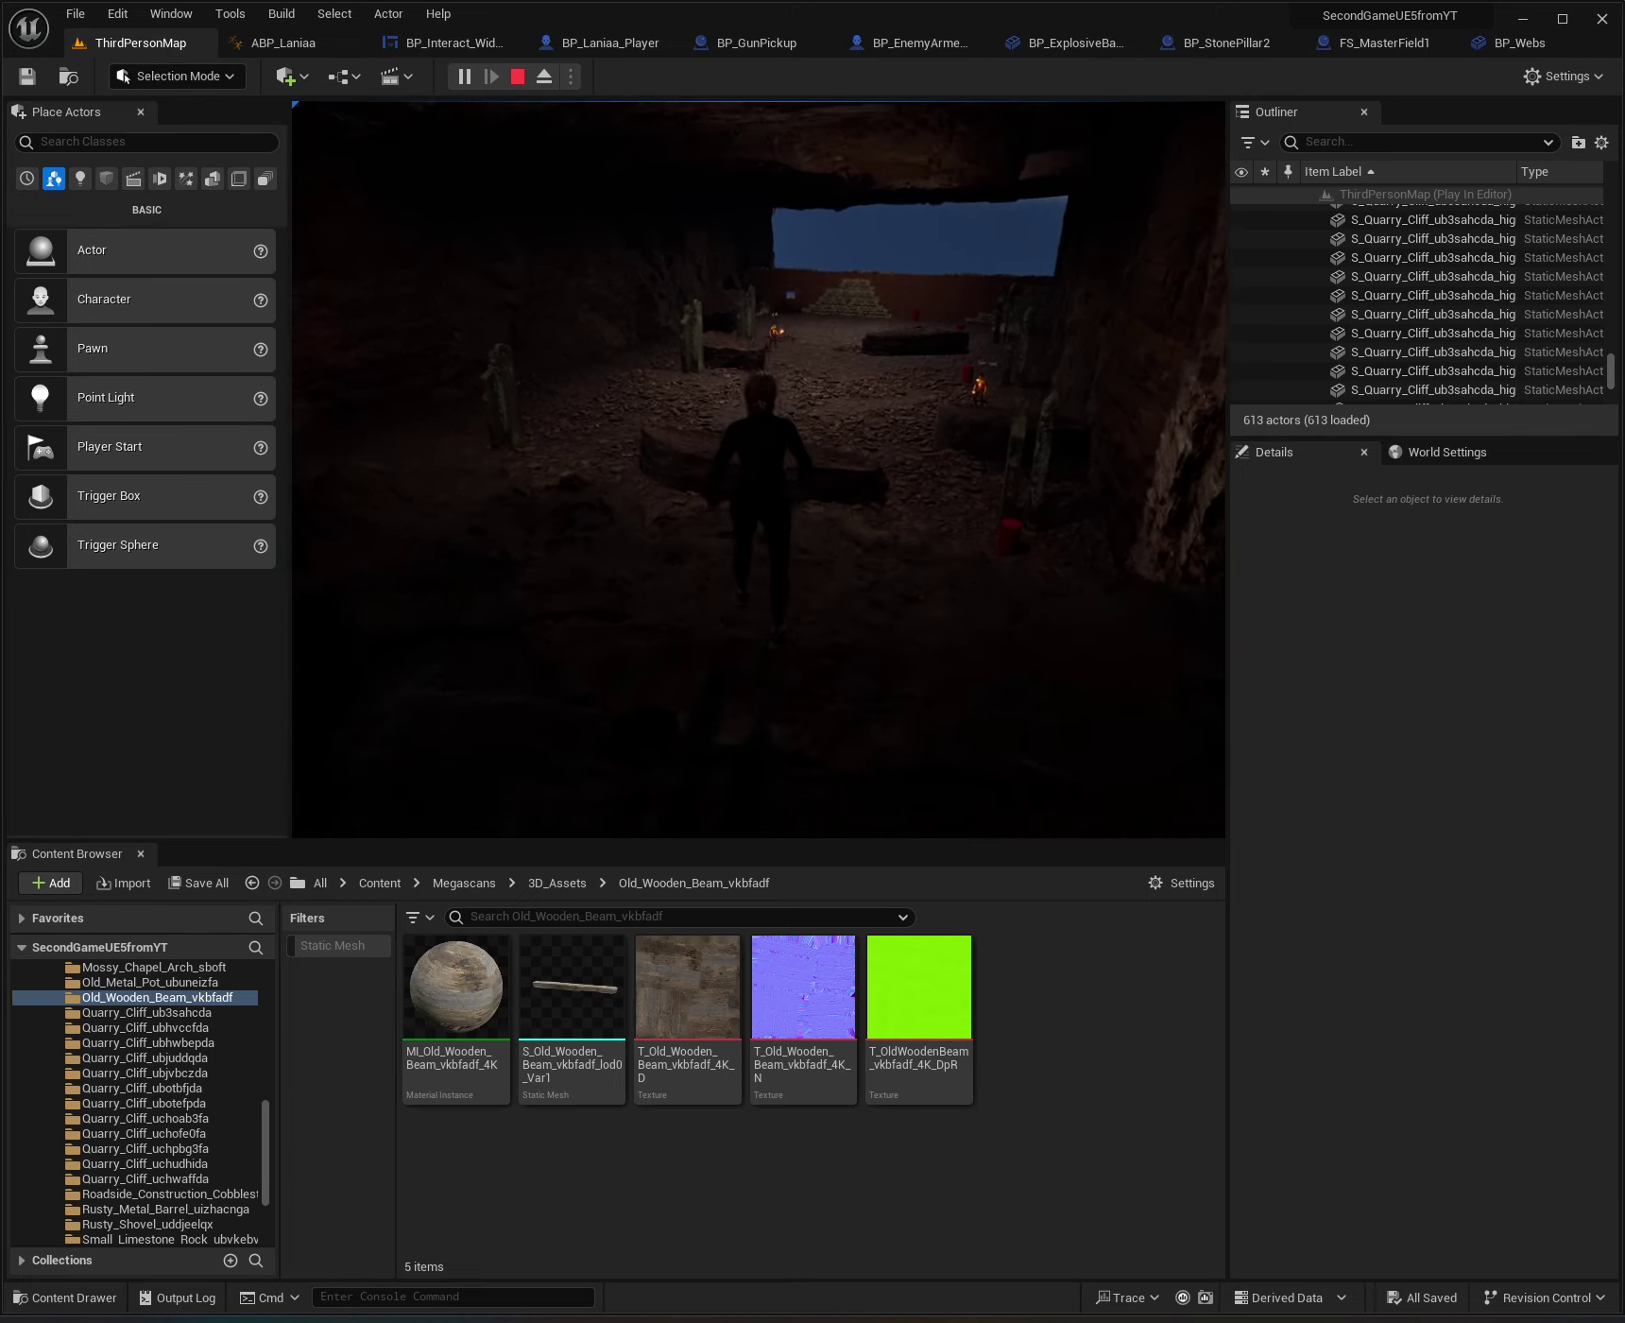
{"action": "key", "text": "w"}
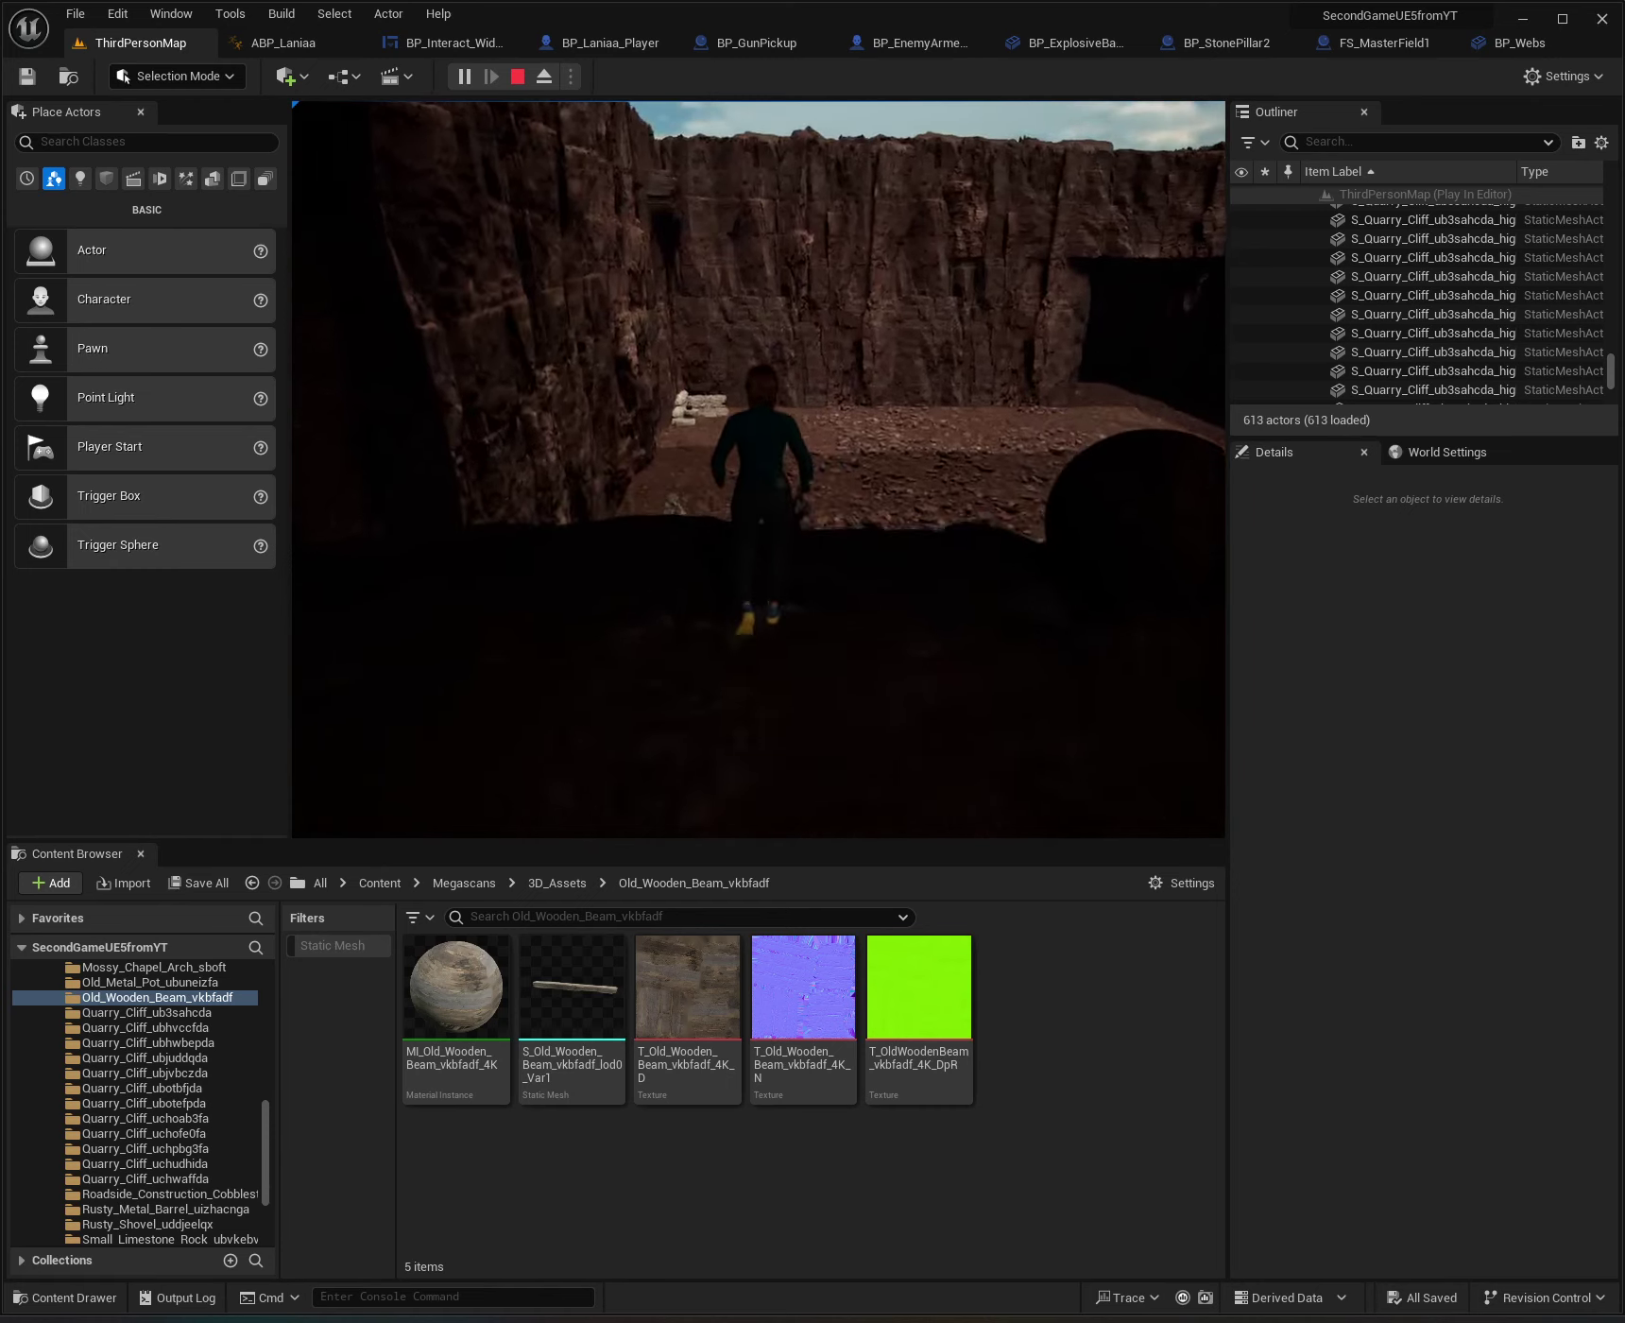
{"action": "key", "text": "w"}
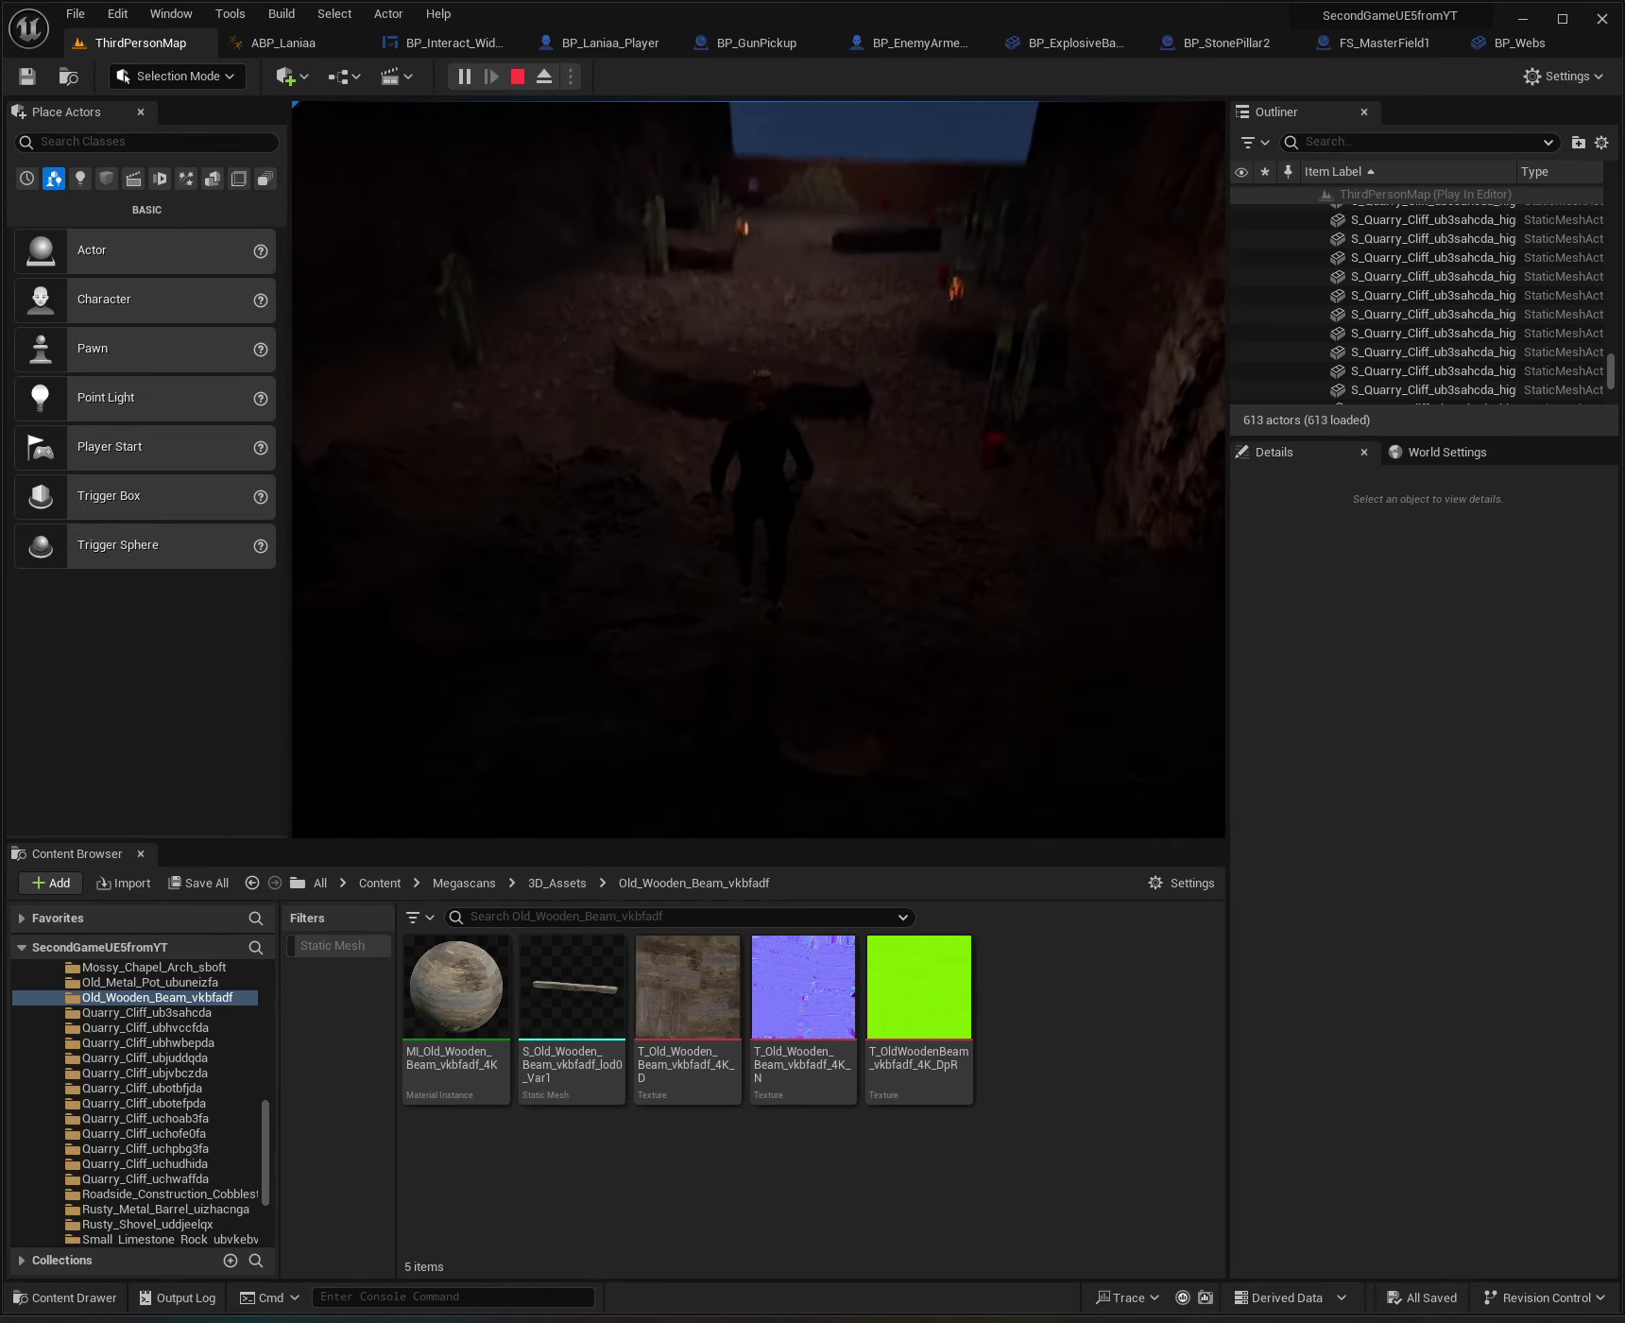
{"action": "key", "text": "w"}
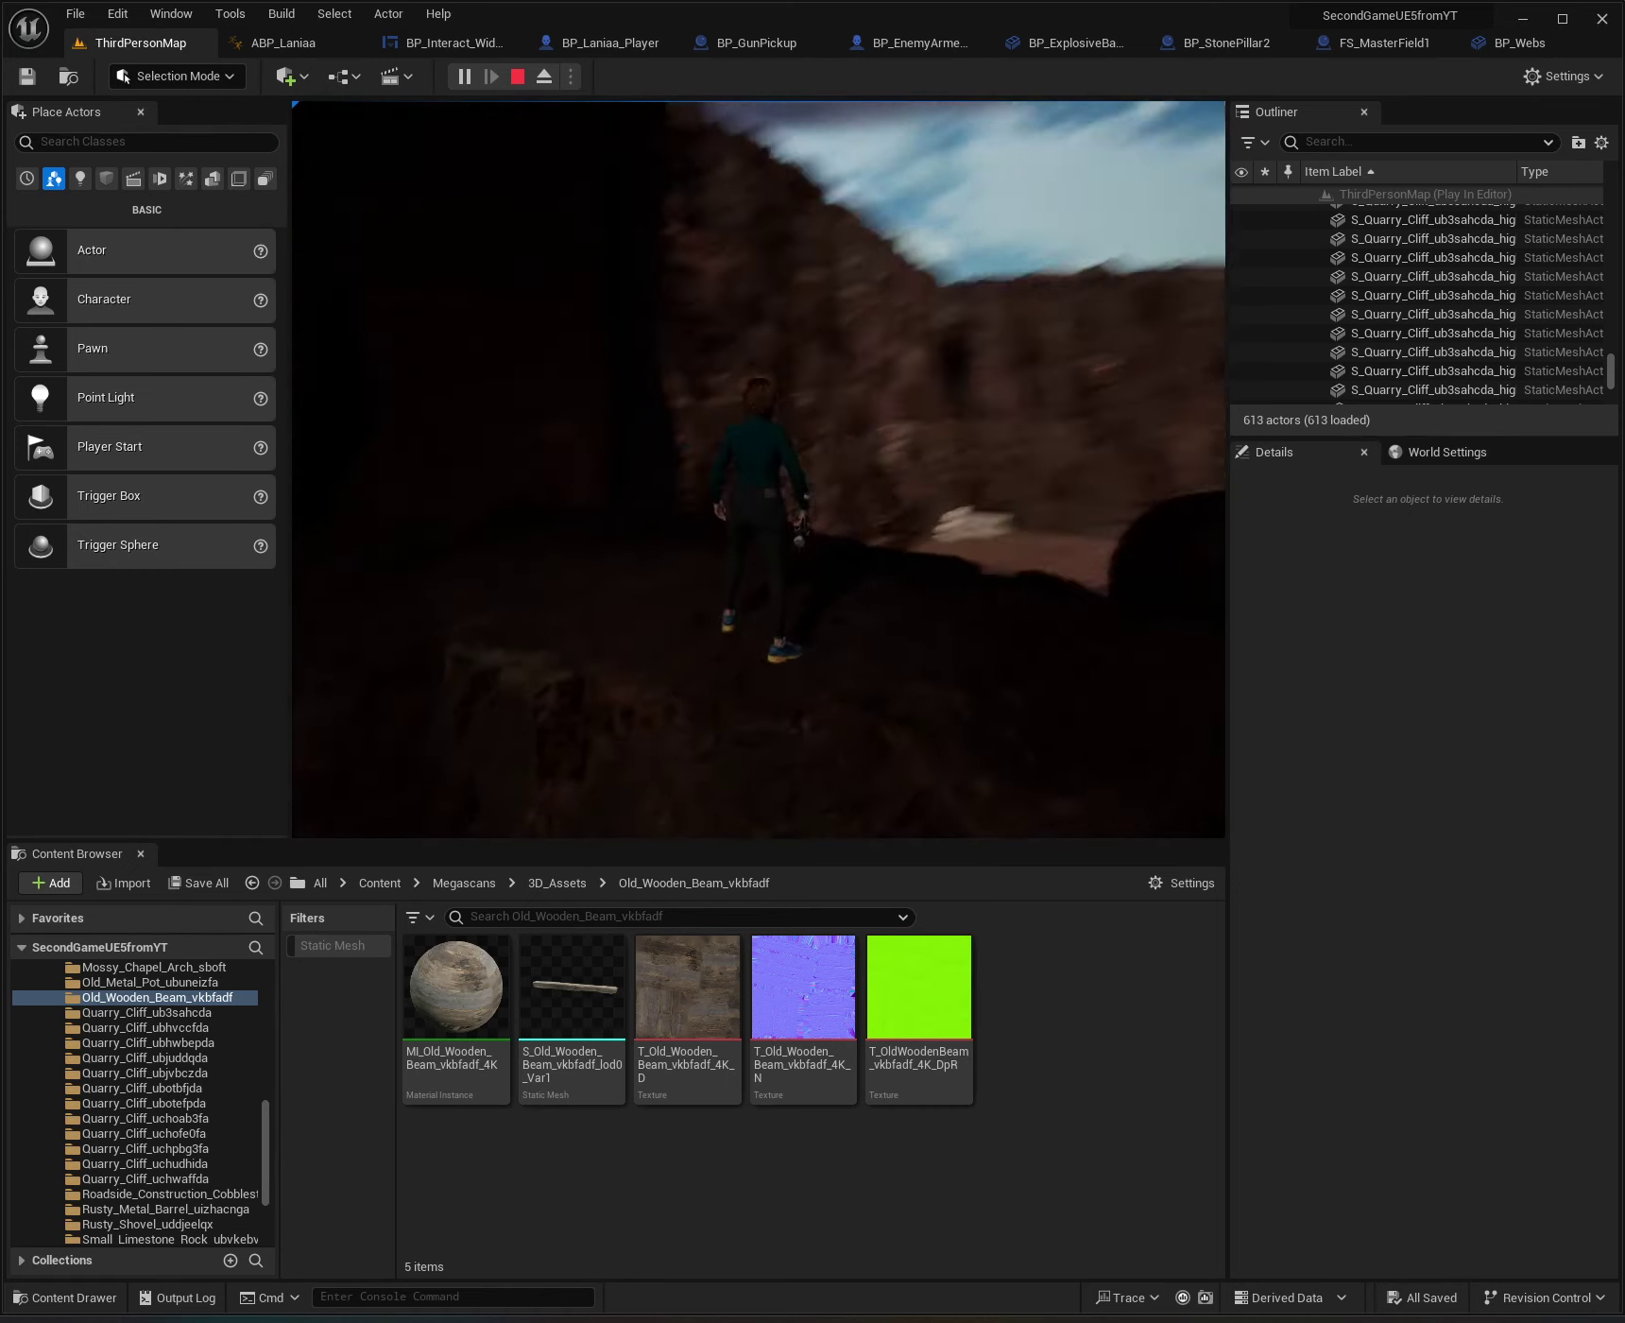
{"action": "key", "text": "w"}
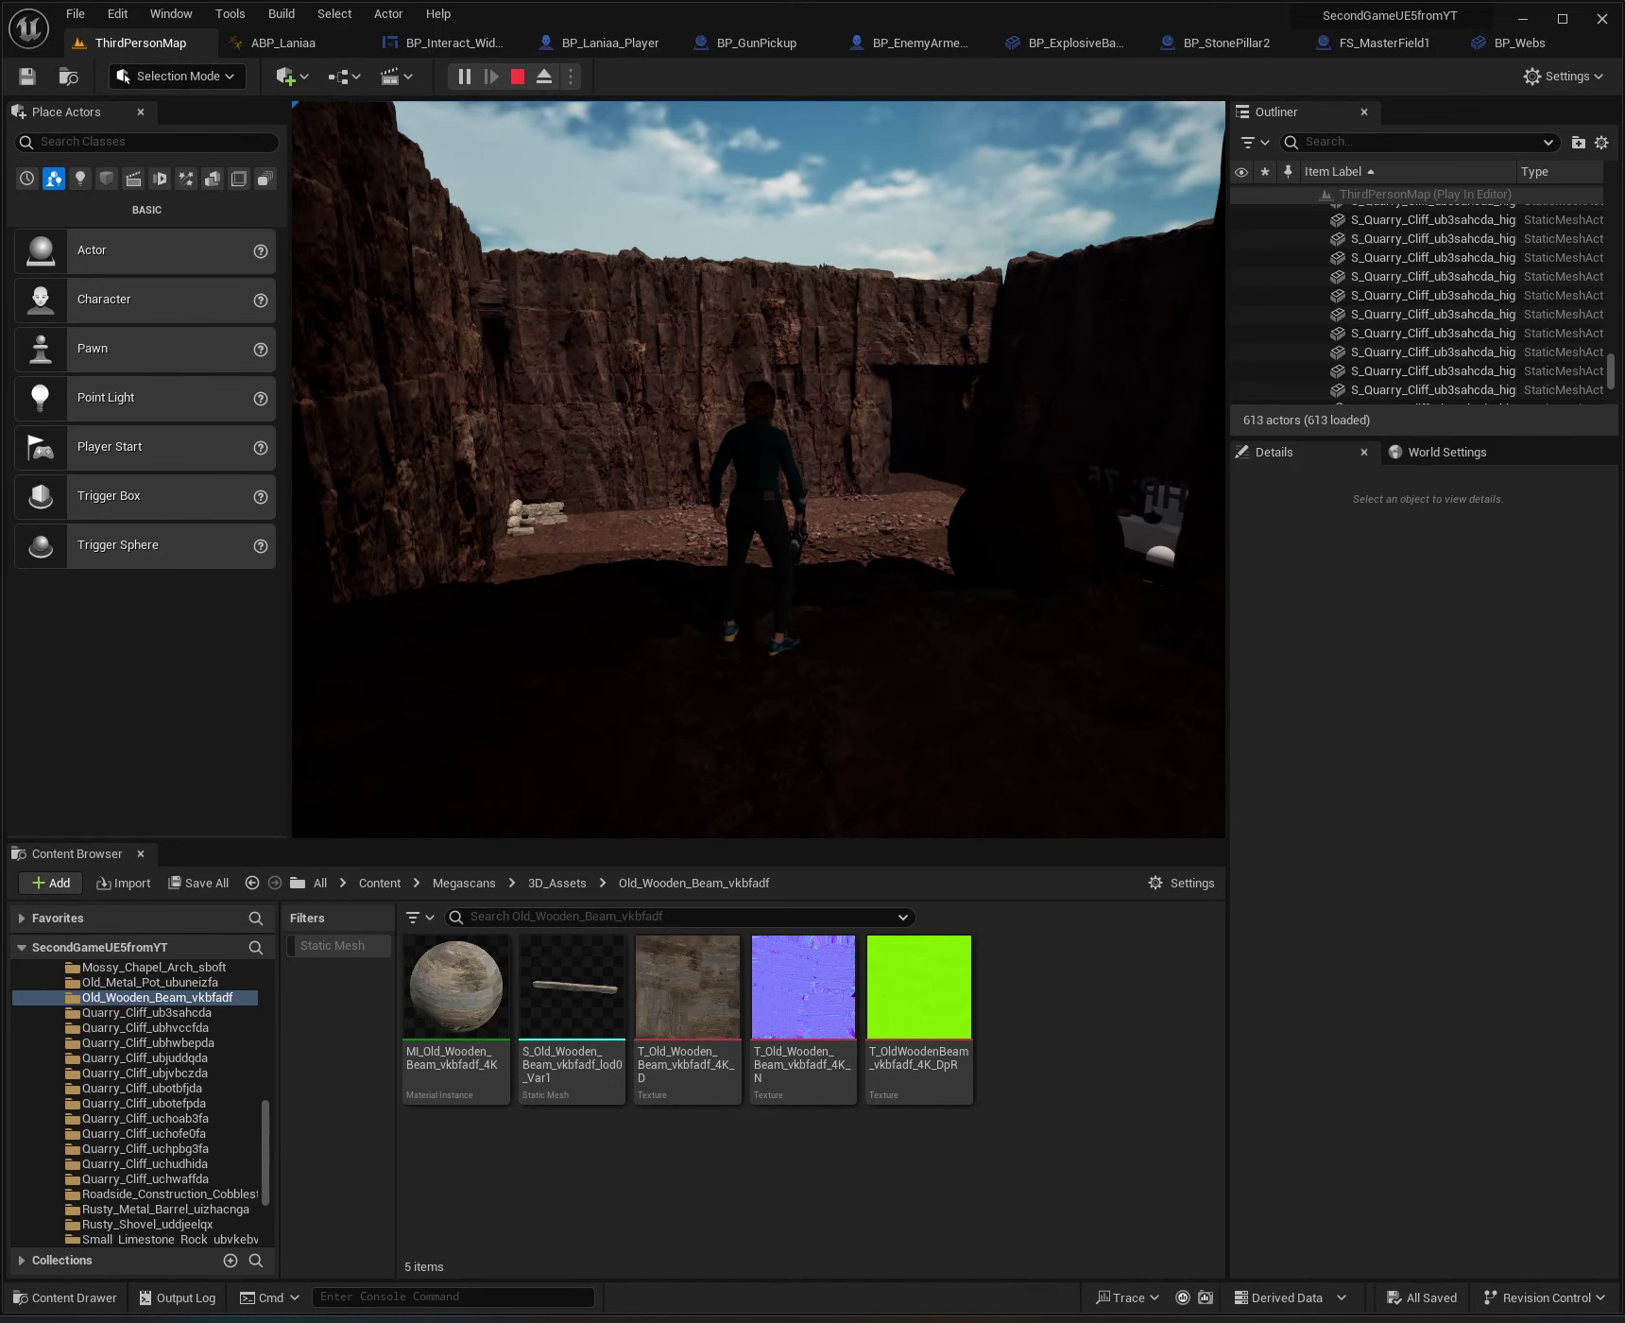
{"action": "key", "text": "w"}
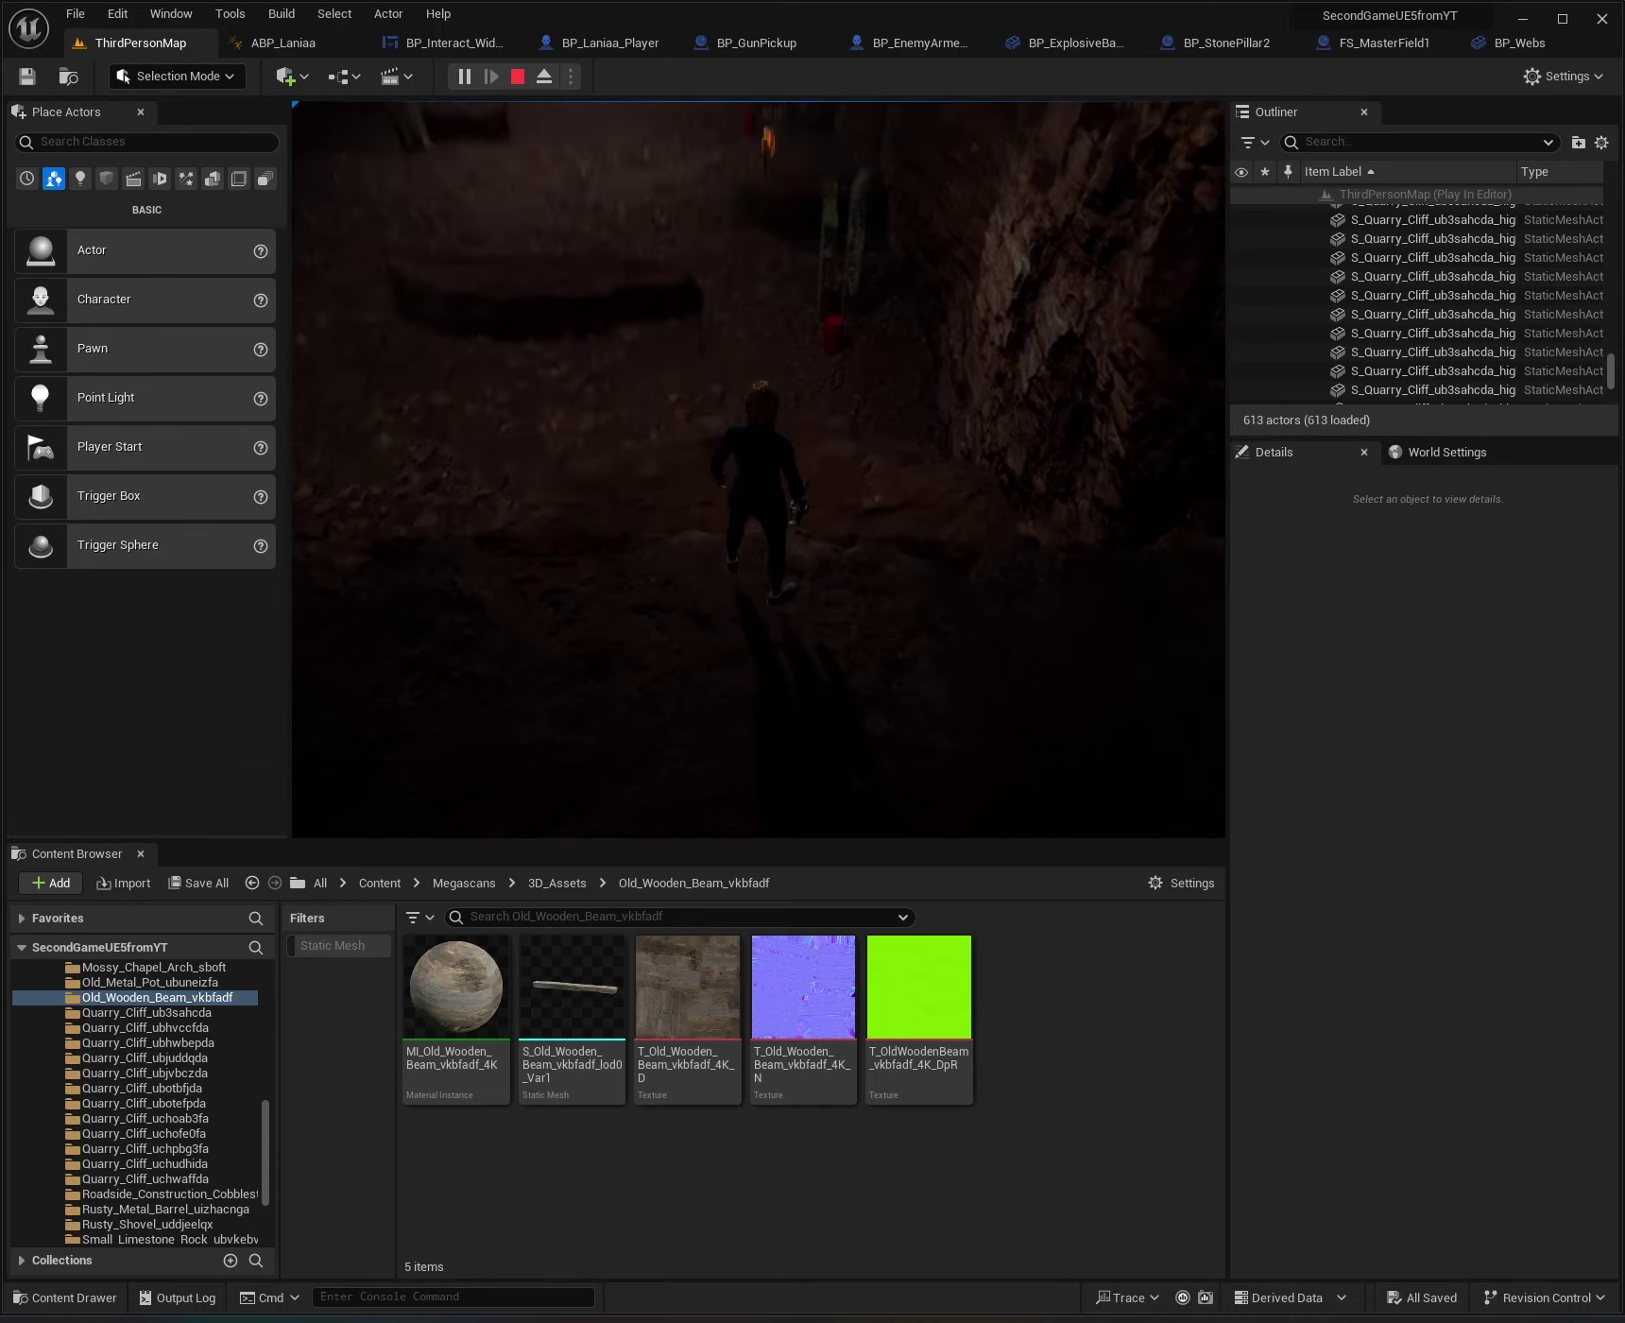
{"action": "key", "text": "Escape"}
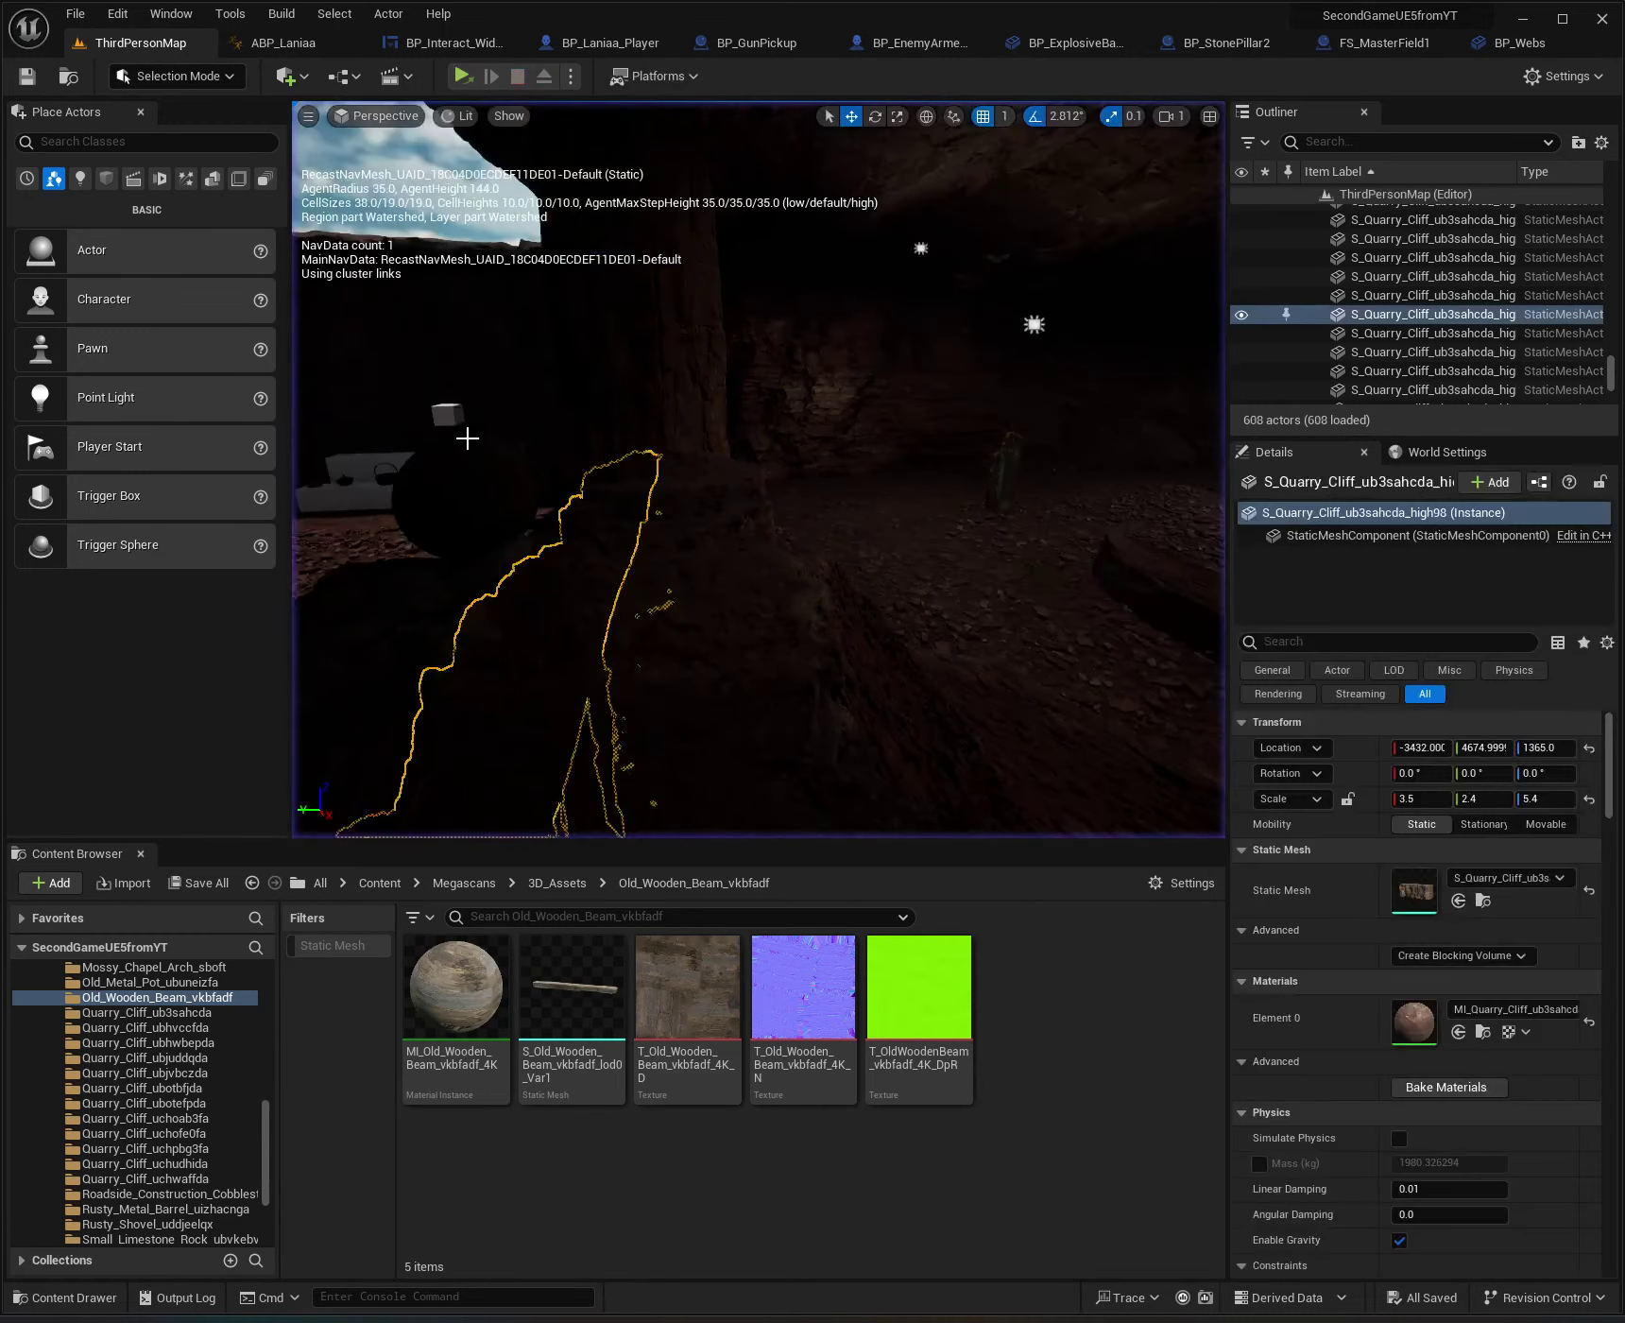
Examine the cliff tops outside the cavern and clear the quarry cliff selection.
{"action": "right_click_drag", "start_coordinate": [699, 490], "coordinate": [880, 495]}
{"action": "key", "text": "w"}
{"action": "key", "text": "s"}
{"action": "key", "text": "e"}
{"action": "key", "text": "e"}
{"action": "key", "text": "Escape"}
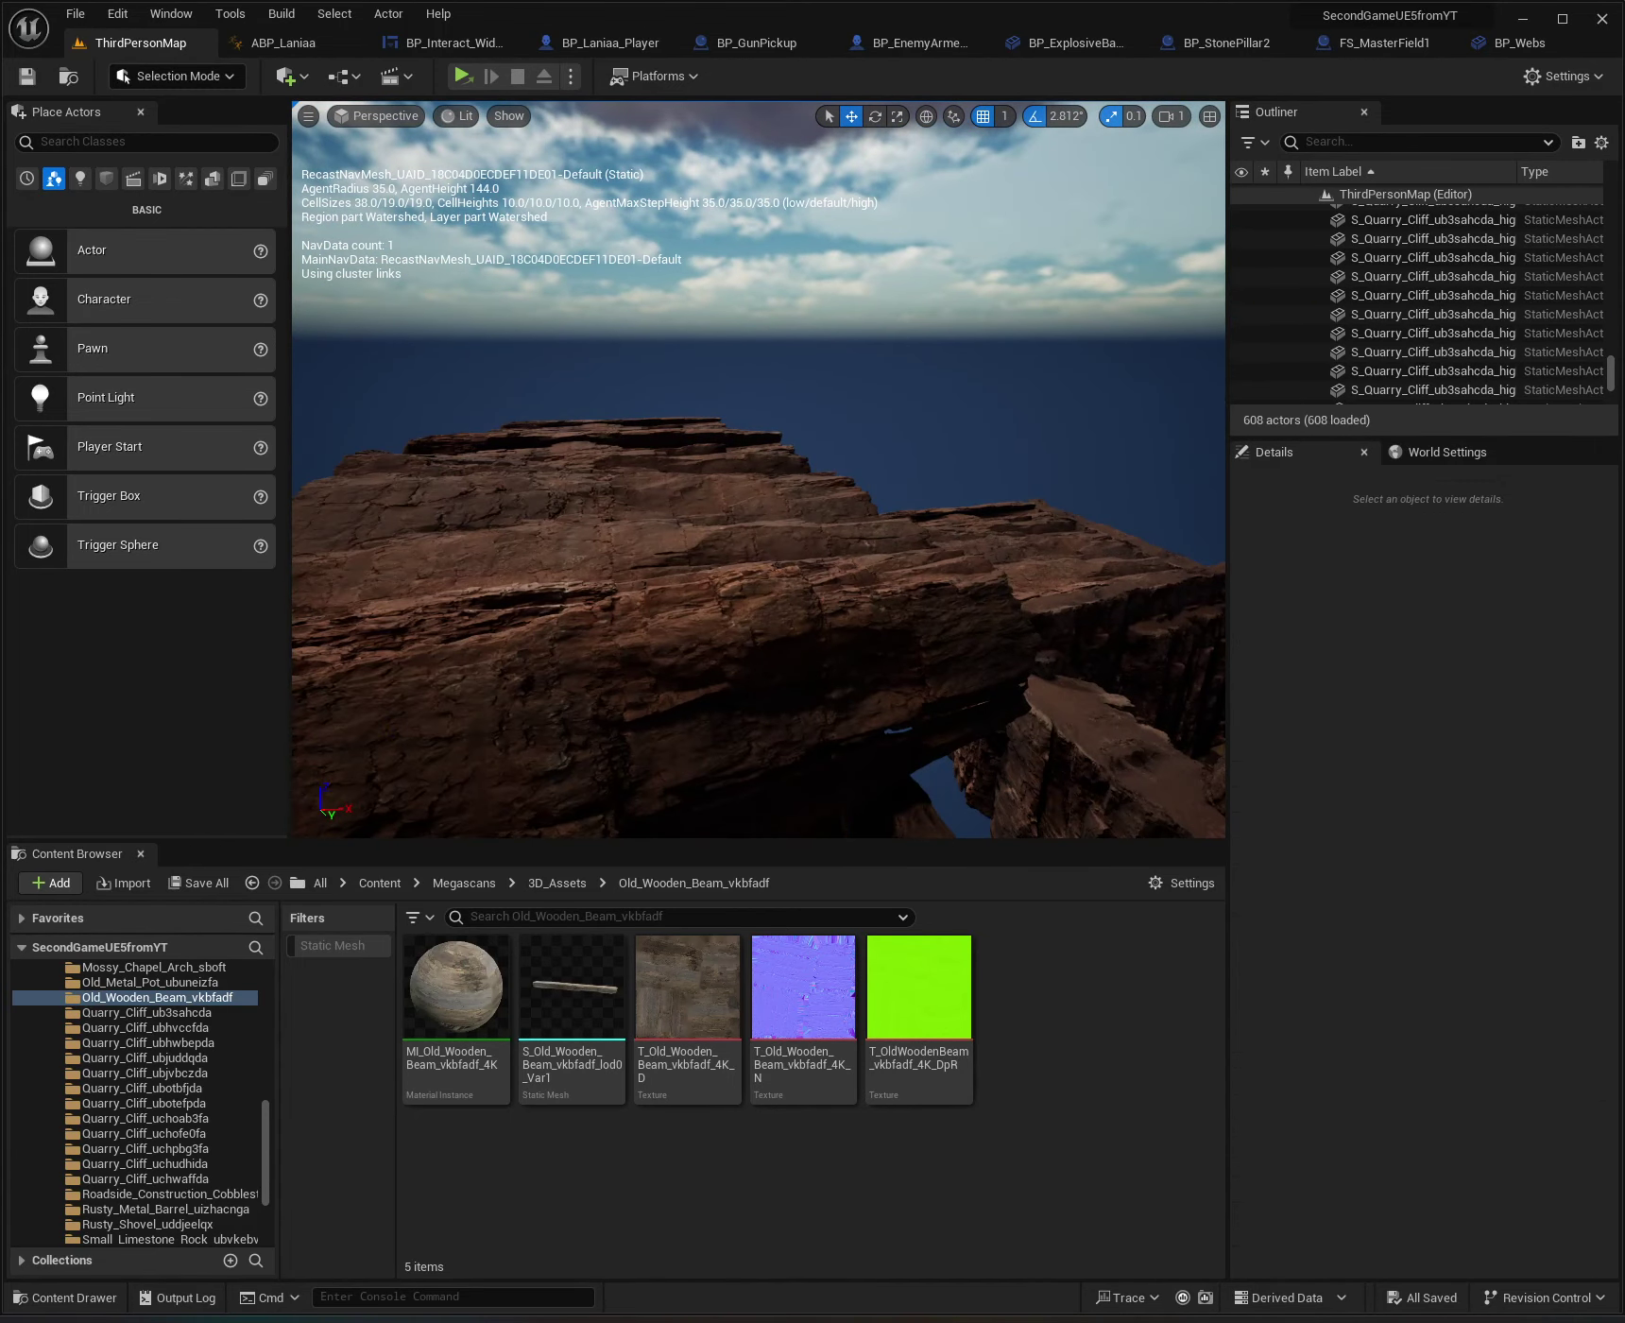